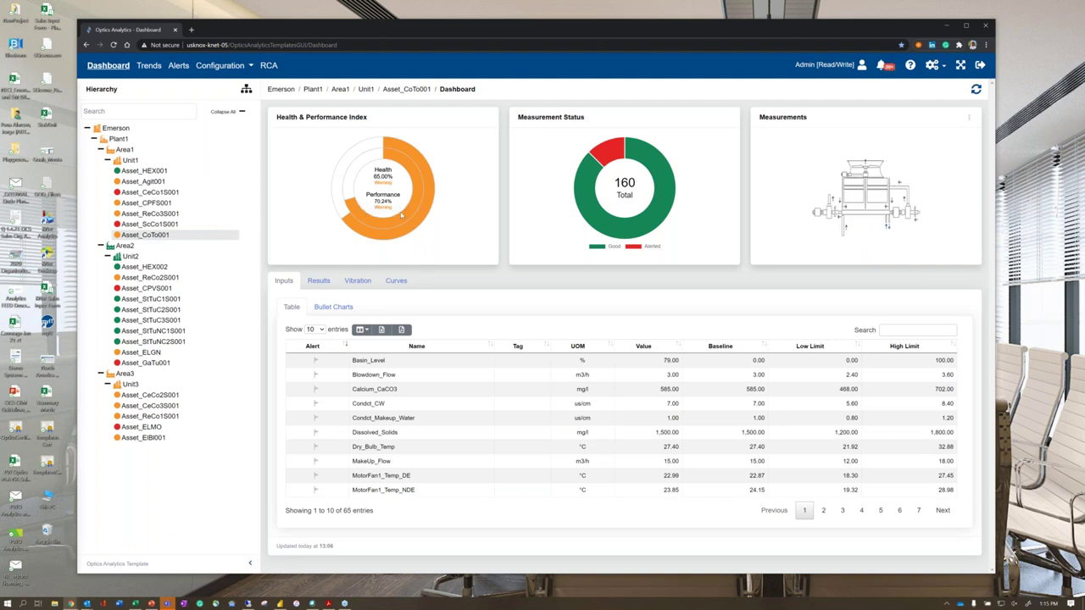
# - View the measurement details of Asset_CoTo001 with their labelled locations on the diagram, and close the details
pyautogui.moveTo(404, 217)
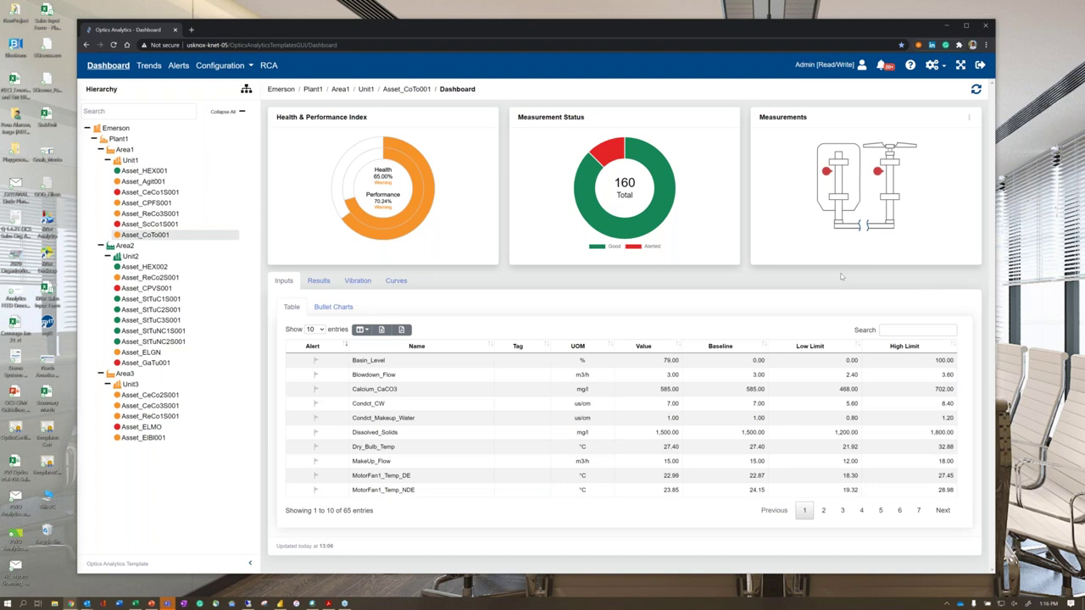
pyautogui.click(969, 118)
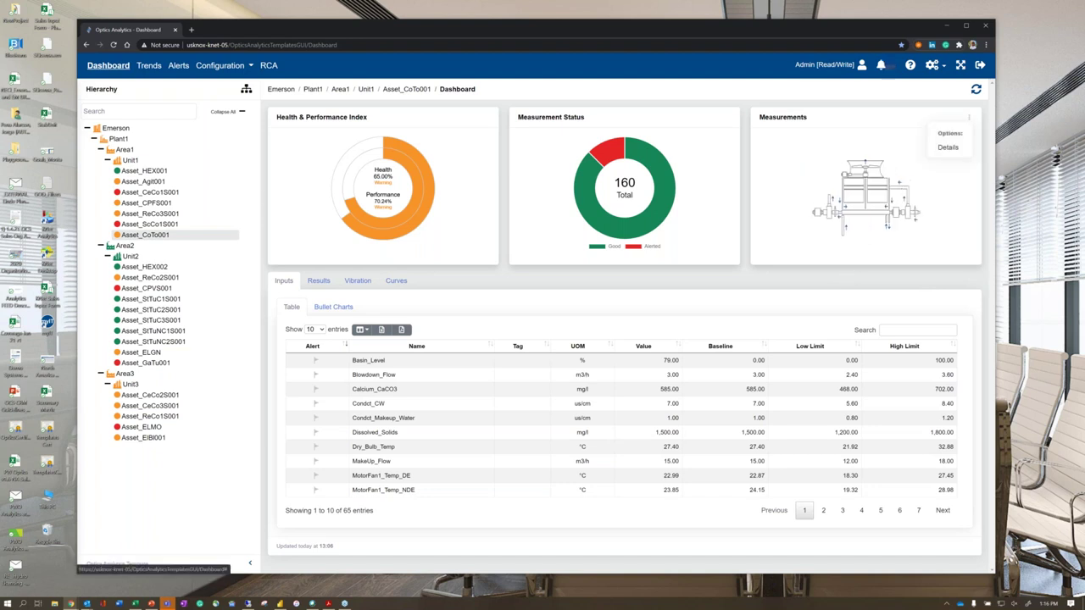
pyautogui.click(950, 148)
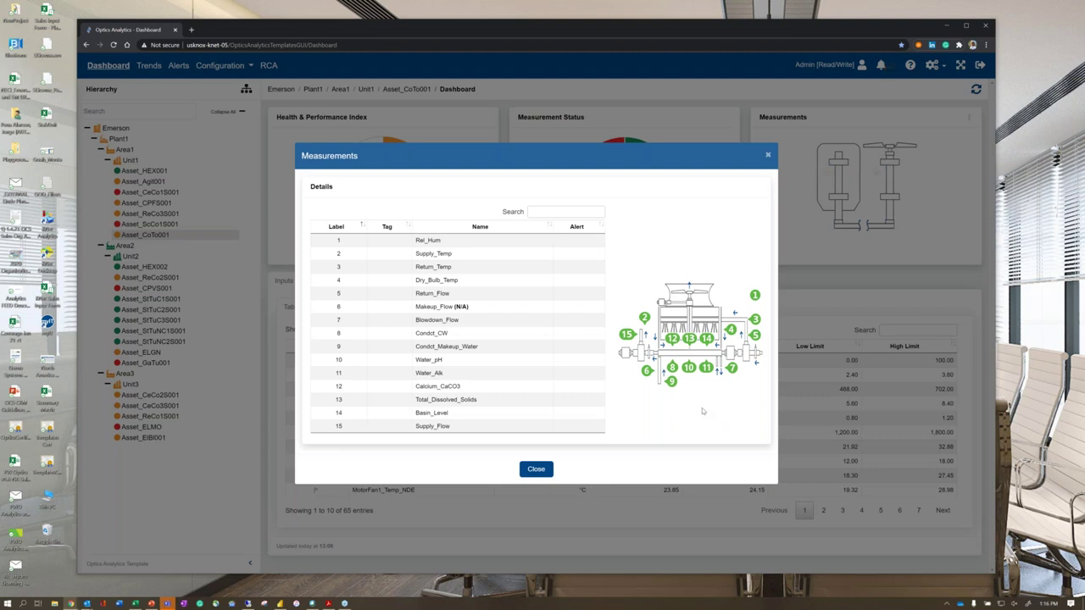
pyautogui.click(769, 156)
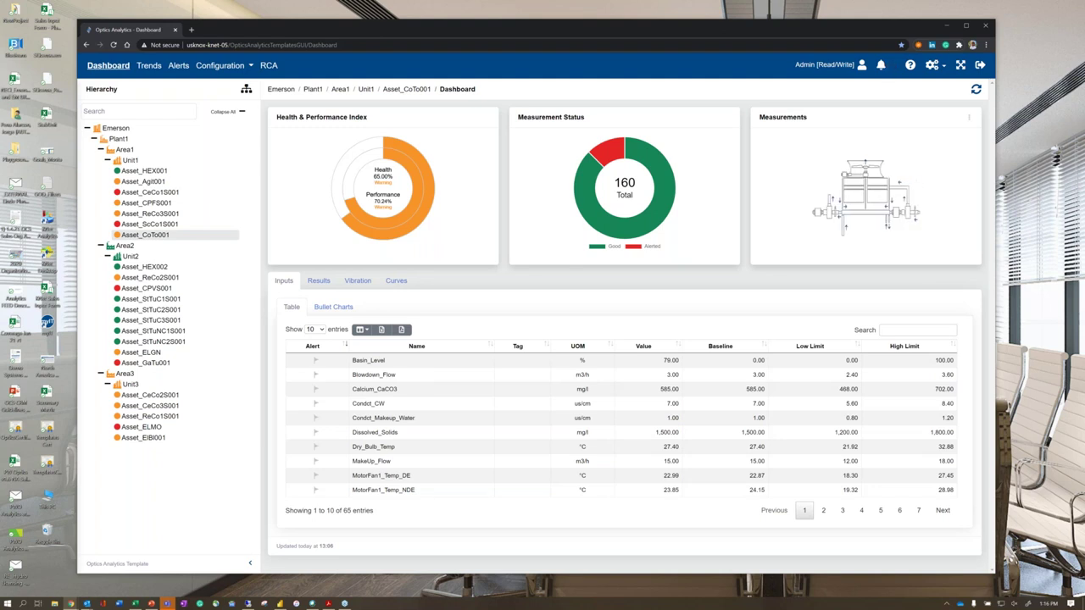
# - Check Asset_CoTo001's vibration inputs, return to its general inputs, and inspect the motor alert marker on the measurements diagram
pyautogui.click(362, 283)
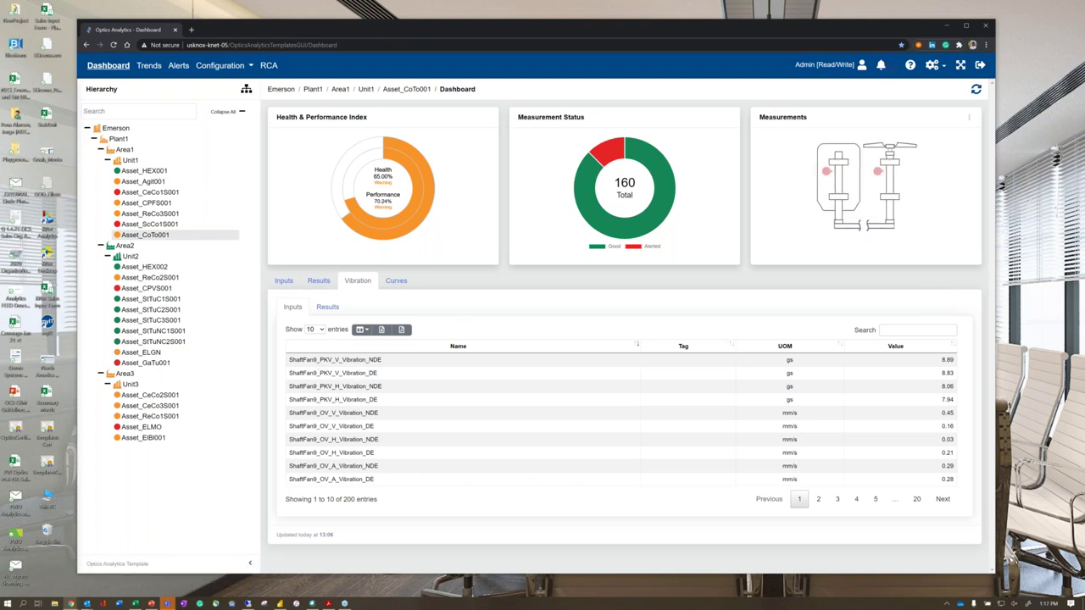
pyautogui.click(283, 280)
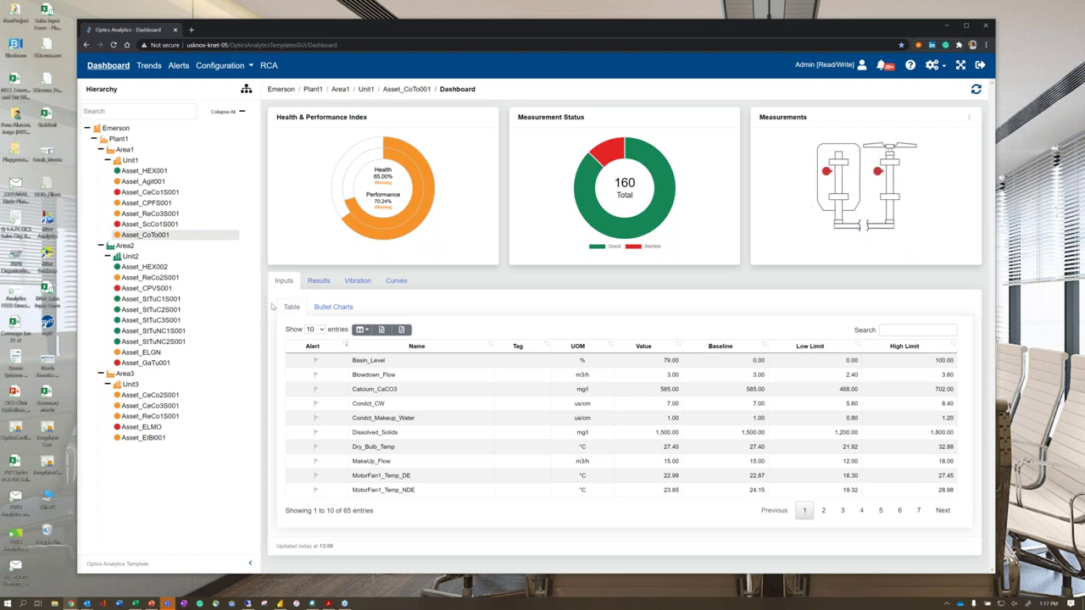
pyautogui.moveTo(829, 174)
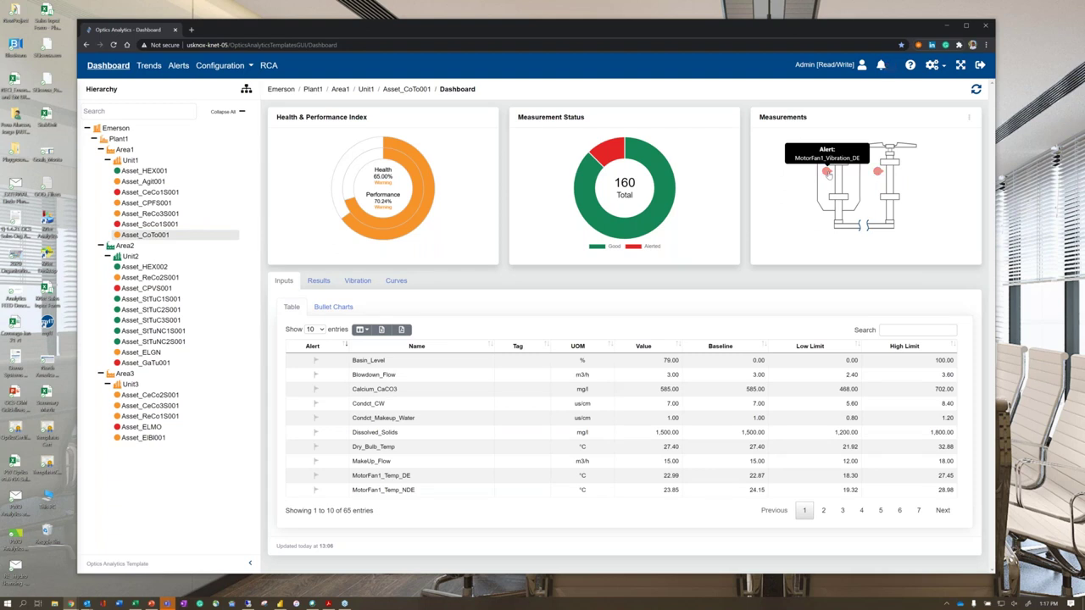
# - Select Asset_CeCo1S001 in Unit1 and examine its inputs as bullet charts
pyautogui.click(149, 192)
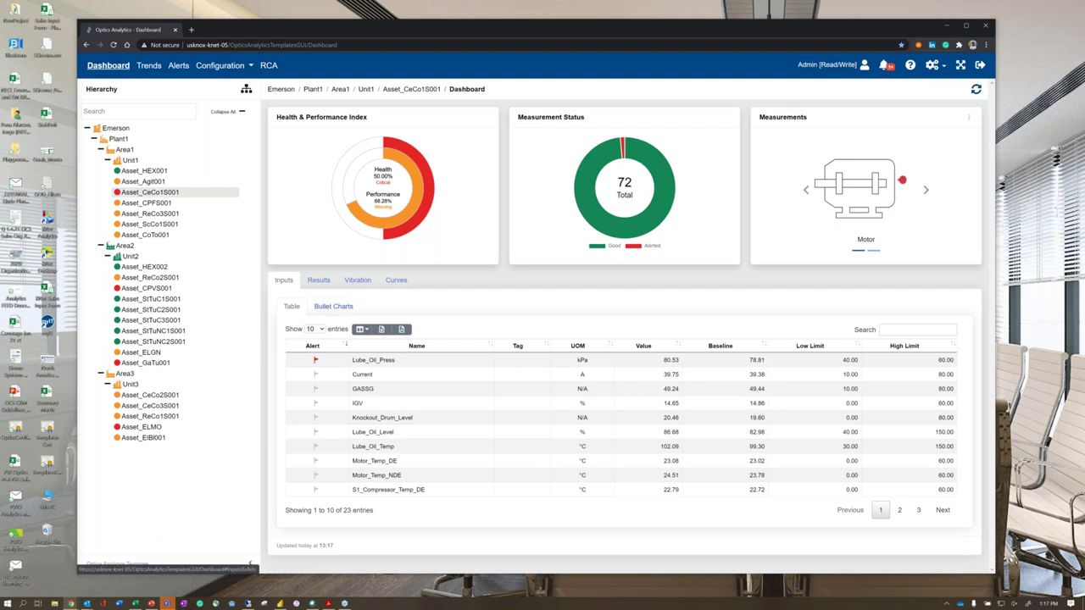
pyautogui.click(324, 309)
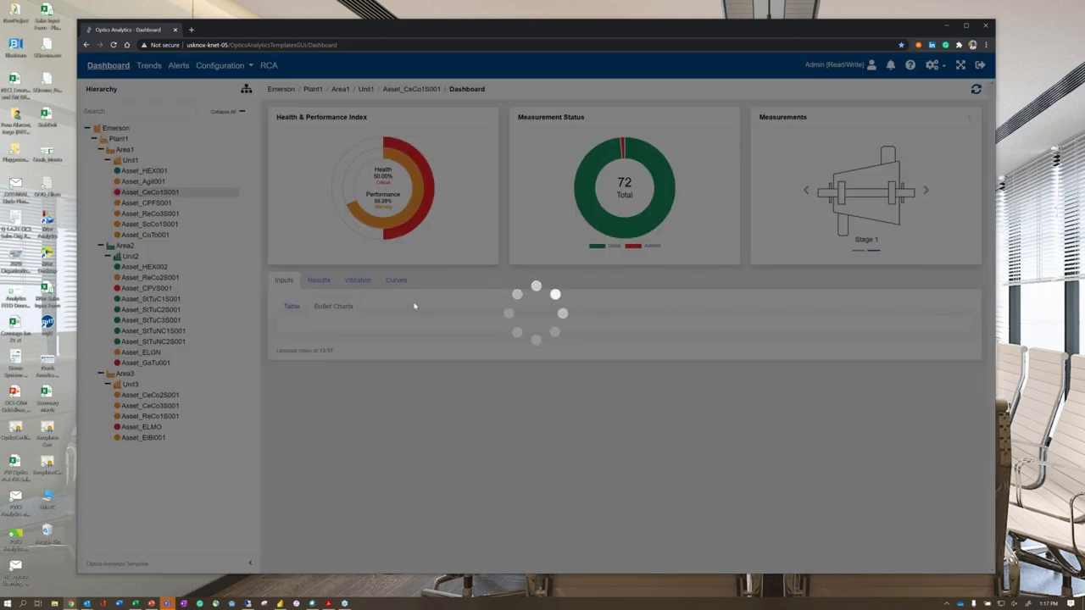
pyautogui.scroll(-1, 450, 311)
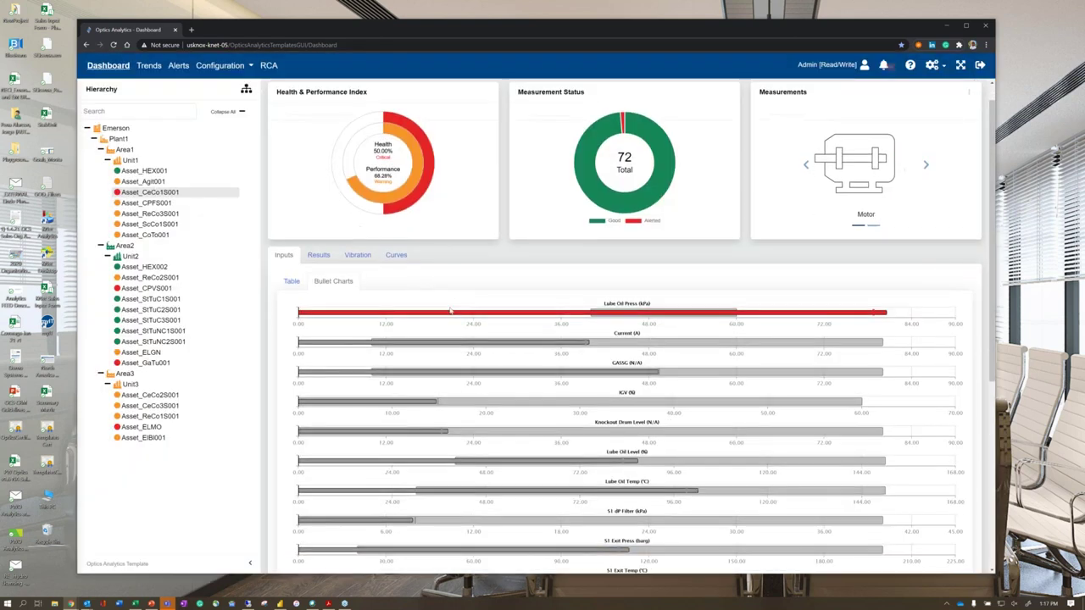
pyautogui.scroll(-1, 450, 311)
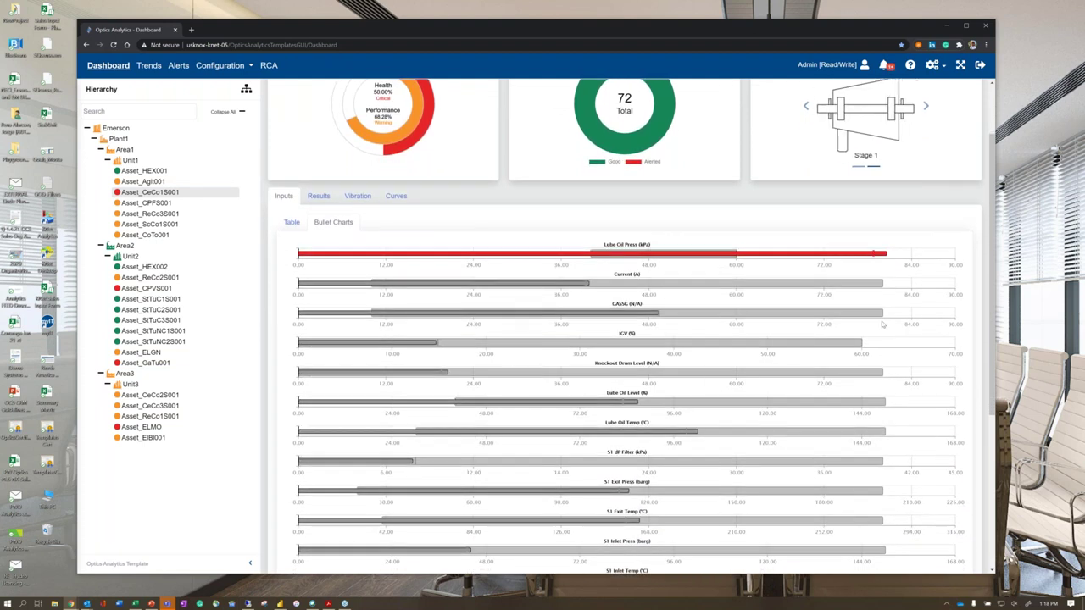
pyautogui.scroll(-2, 883, 323)
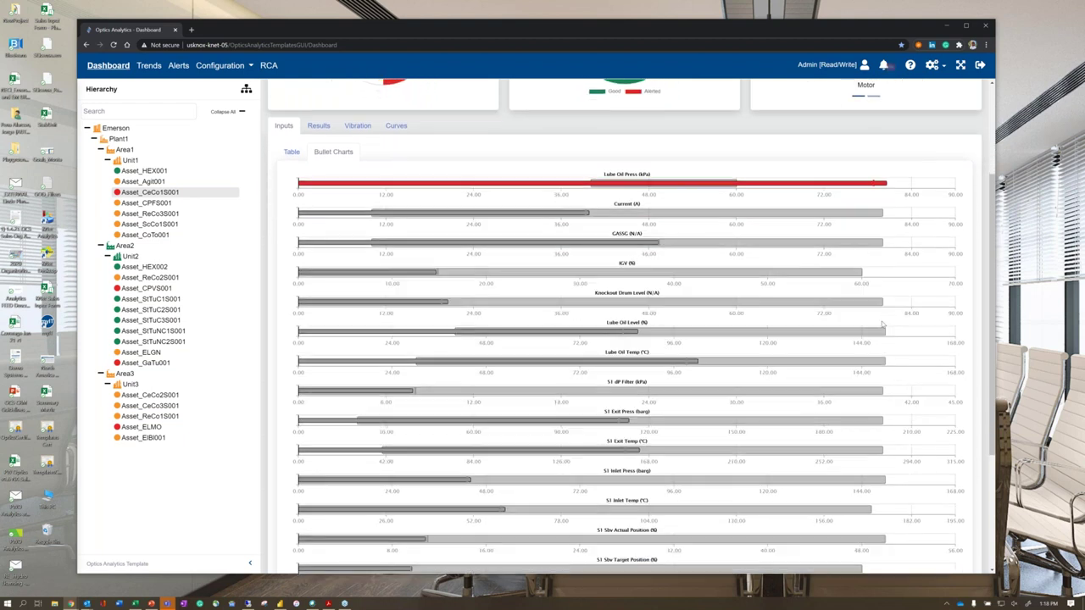
pyautogui.scroll(-1, 882, 324)
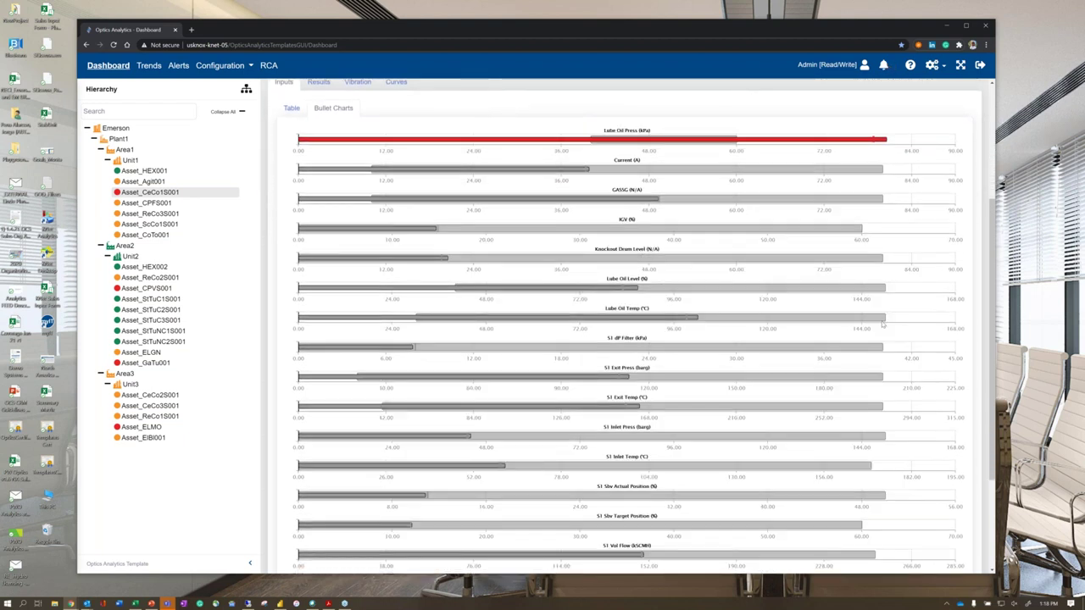
pyautogui.scroll(4, 883, 324)
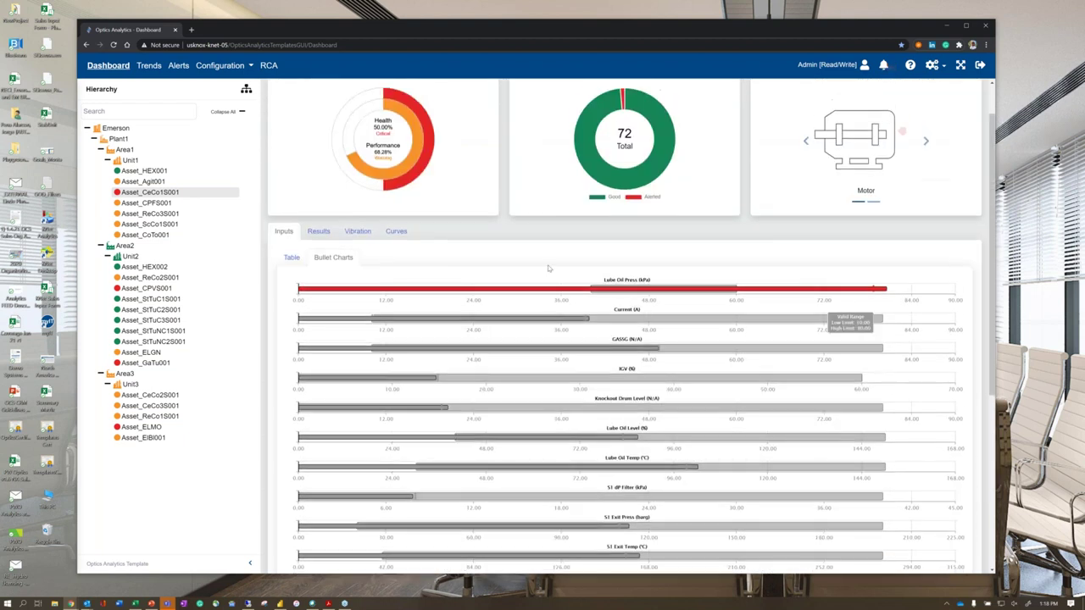
# - Examine the performance curves of Asset_CeCo1S001 and its vibration inputs and results
pyautogui.click(357, 239)
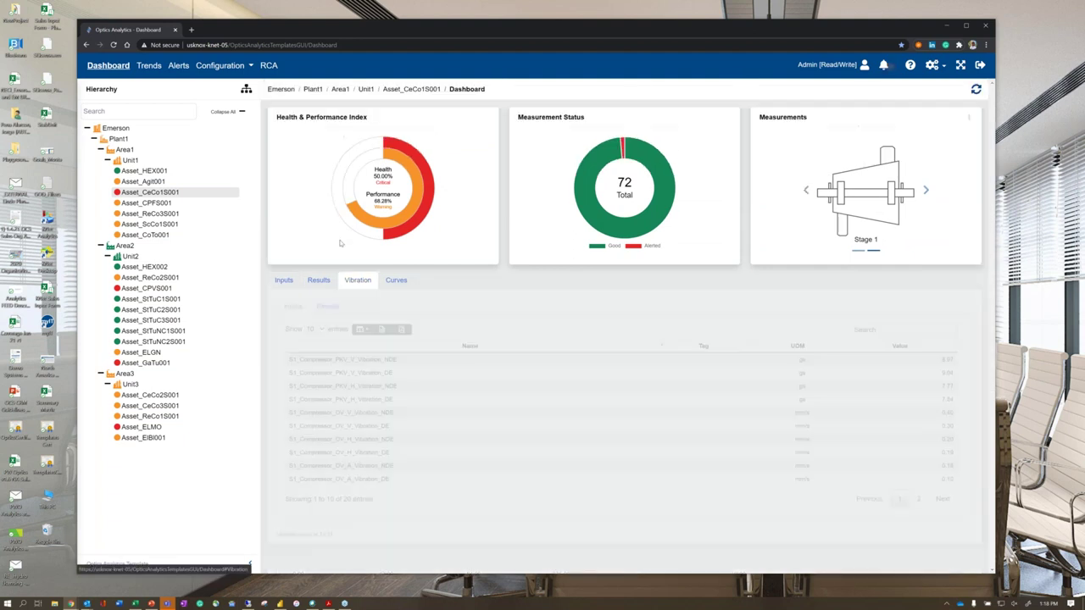
pyautogui.click(396, 280)
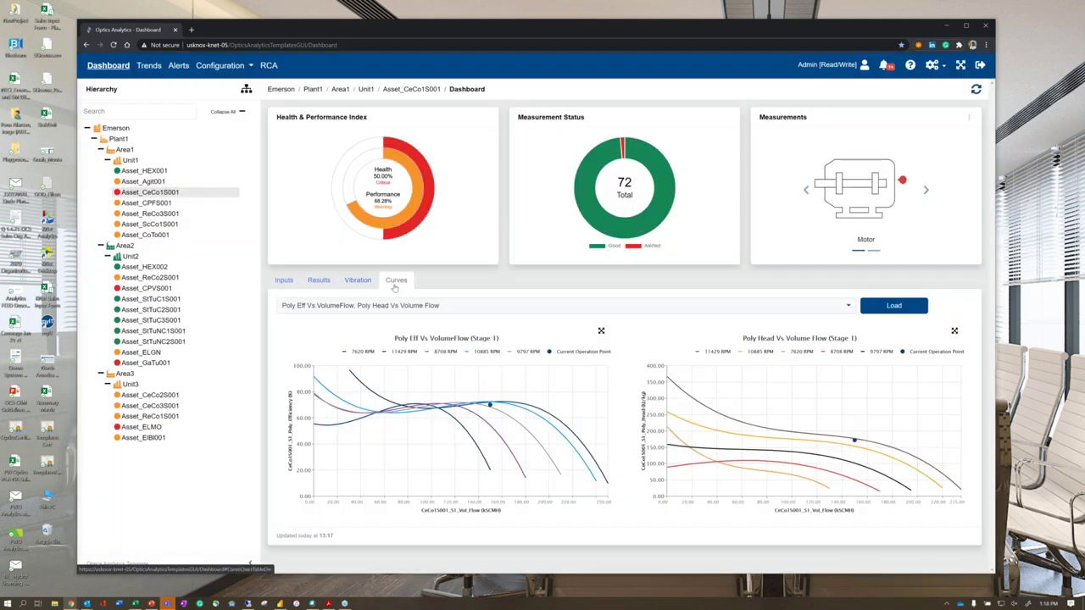
pyautogui.moveTo(467, 427)
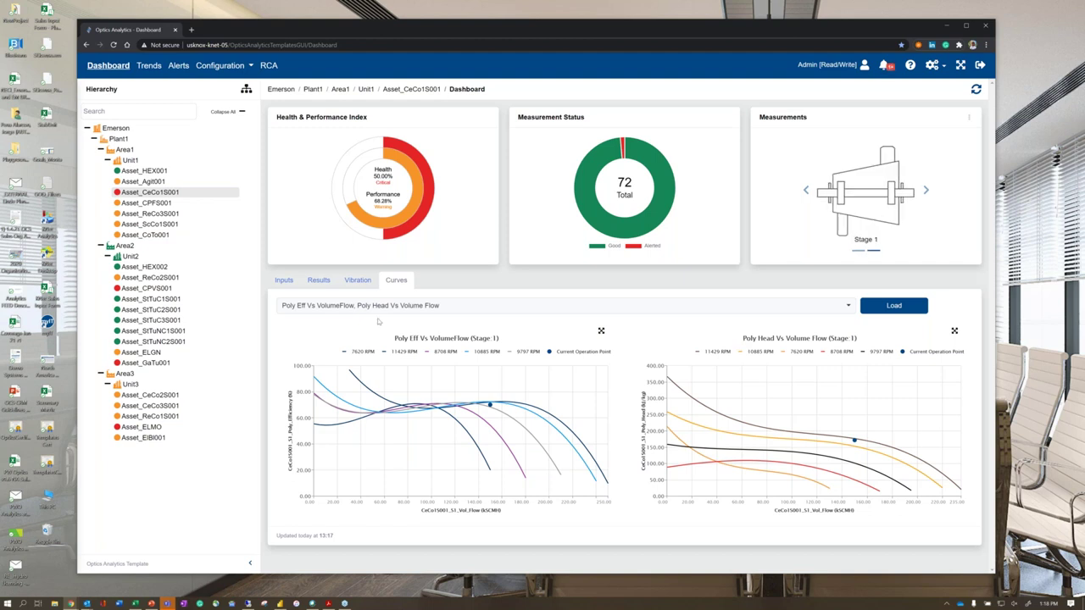
pyautogui.click(358, 280)
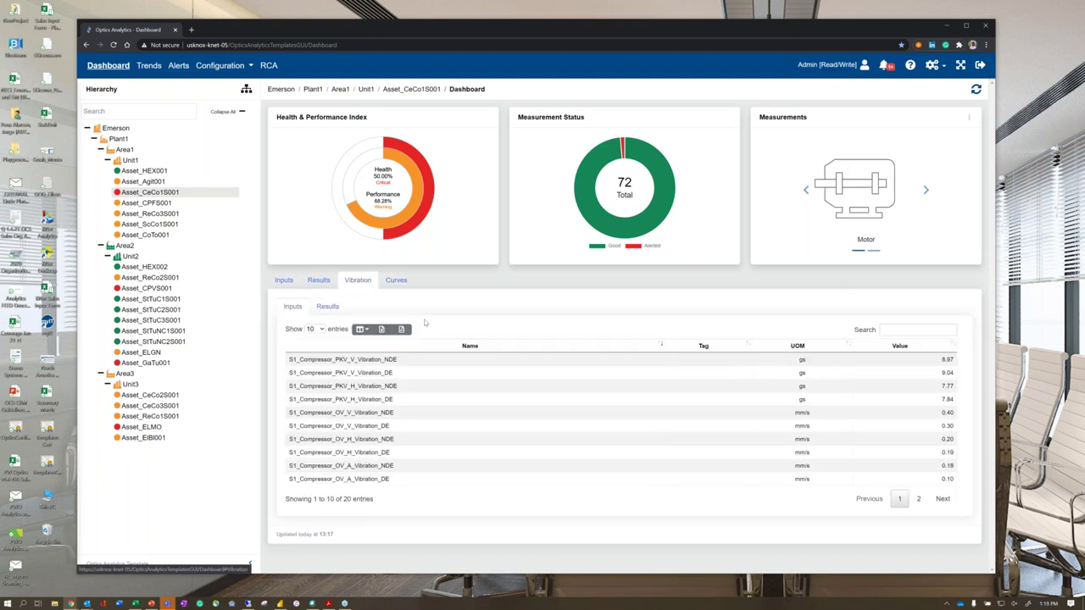
pyautogui.click(328, 310)
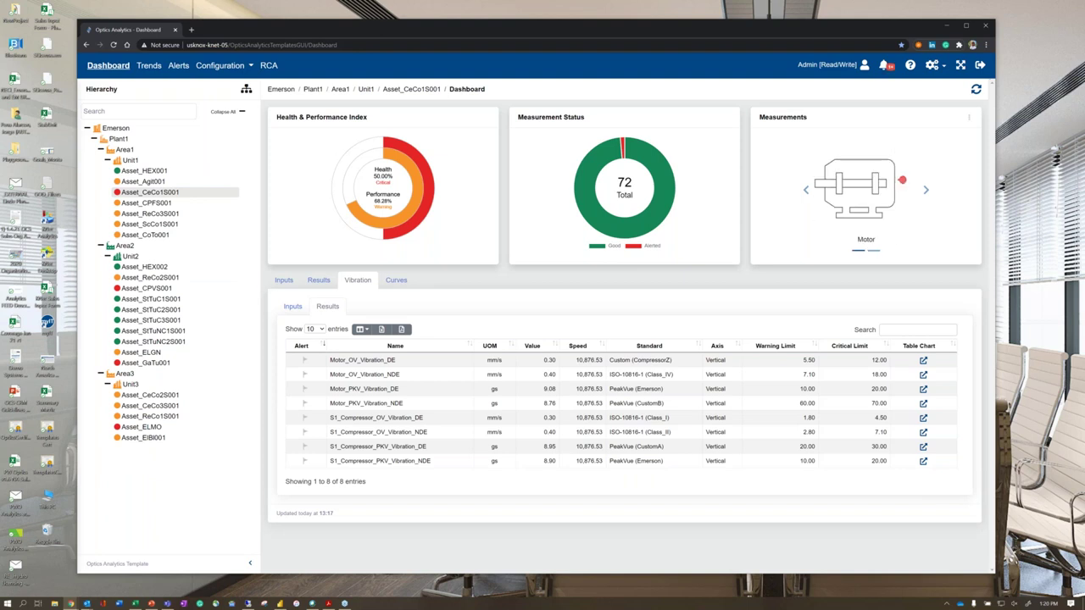
# - Switch to Optics Analytics Project Studio in the remote session, show the CoolingTower map, and reposition the window
pyautogui.click(248, 604)
pyautogui.click(100, 91)
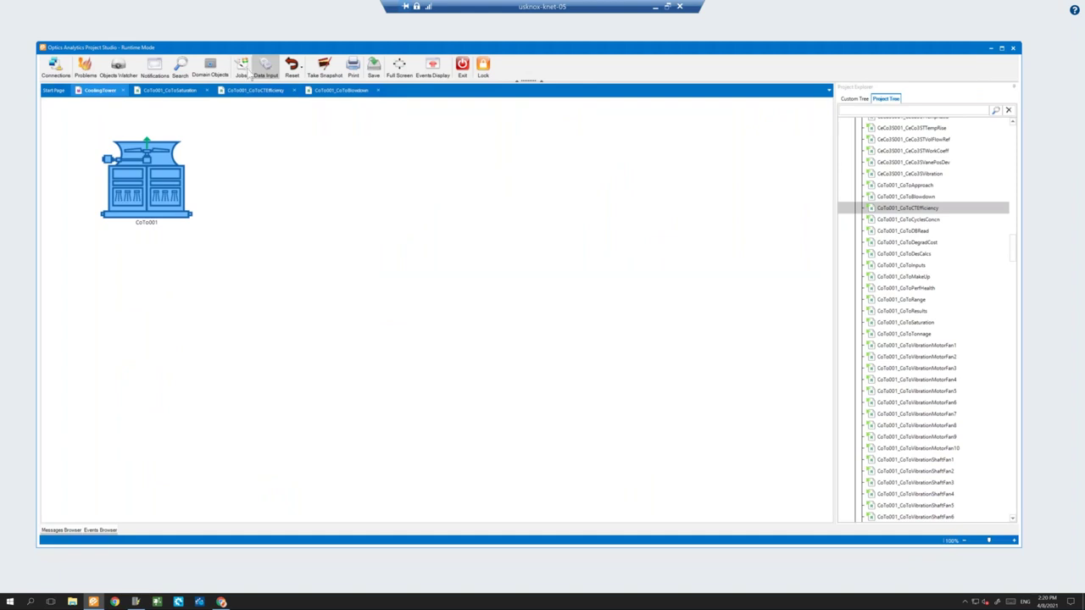
pyautogui.moveTo(315, 51)
pyautogui.mouseDown()
pyautogui.moveTo(297, 65)
pyautogui.moveTo(307, 63)
pyautogui.mouseUp()
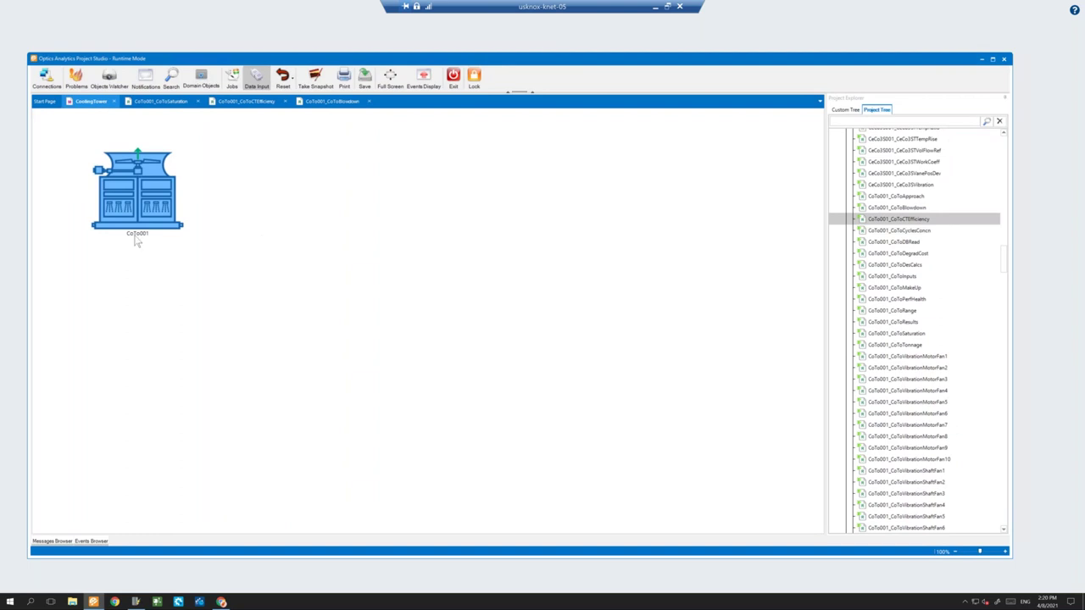
# - Look through the CoTo001 cooling tower rules in the project tree, from the approach calculation to the fan vibration rules
pyautogui.moveTo(1006, 255)
pyautogui.mouseDown()
pyautogui.moveTo(1004, 231)
pyautogui.moveTo(1002, 254)
pyautogui.mouseUp()
pyautogui.scroll(-3, 1000, 254)
pyautogui.click(890, 265)
pyautogui.click(891, 277)
pyautogui.click(893, 289)
pyautogui.click(895, 300)
pyautogui.click(897, 312)
pyautogui.click(905, 346)
pyautogui.click(912, 369)
pyautogui.click(917, 379)
pyautogui.click(941, 357)
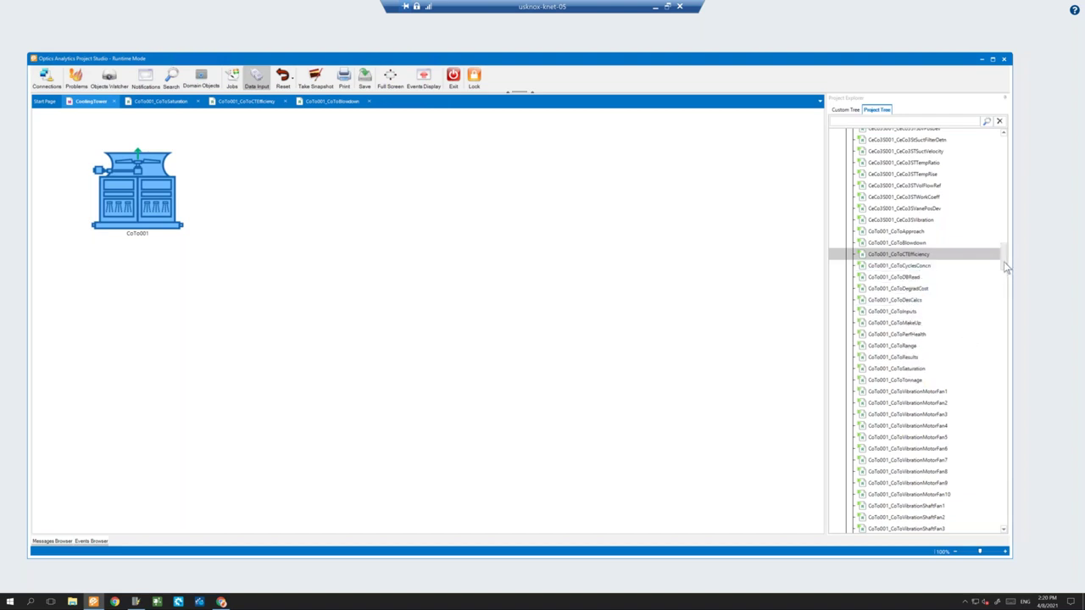
# - Return to the start of the project tree and collapse the Rules folder
pyautogui.scroll(10, 1020, 216)
pyautogui.scroll(10, 975, 195)
pyautogui.click(865, 237)
pyautogui.click(847, 251)
pyautogui.click(845, 250)
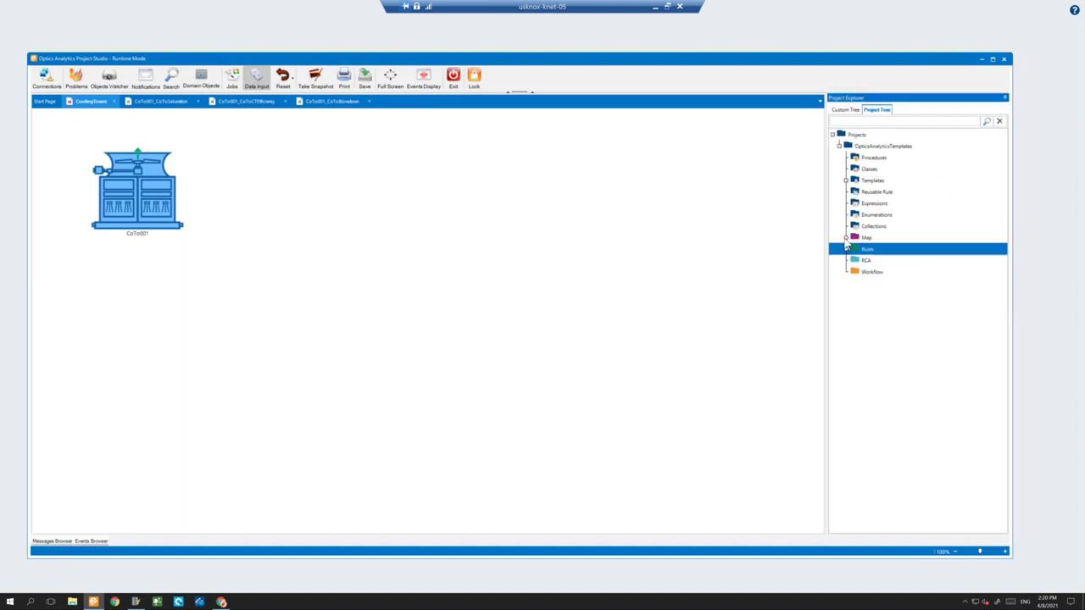
# - Expand the Map folder and the Emerson SmartObjects templates in the project tree
pyautogui.click(845, 237)
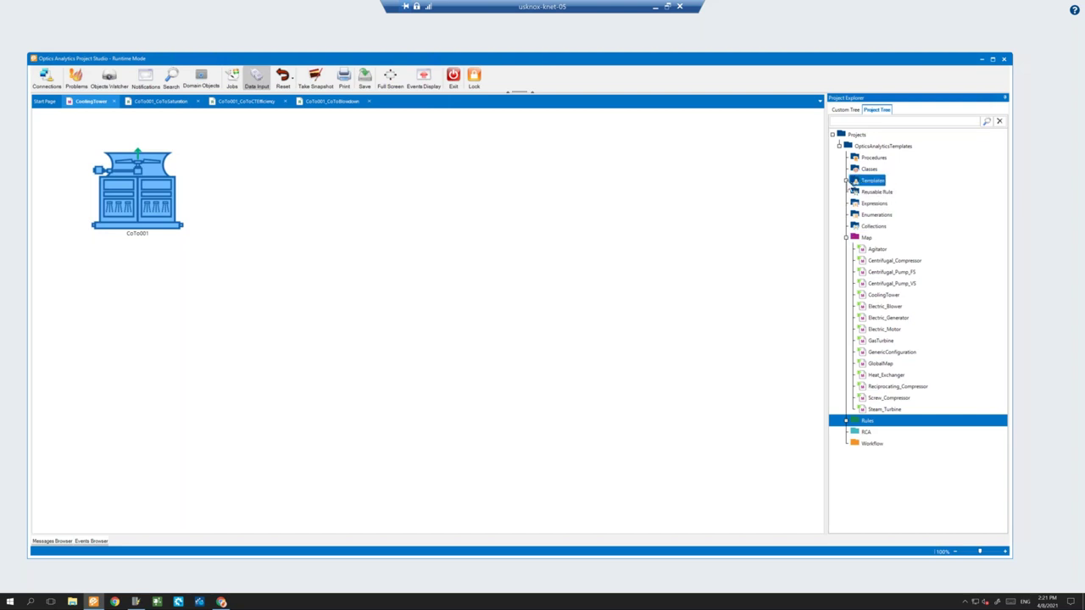
pyautogui.click(846, 181)
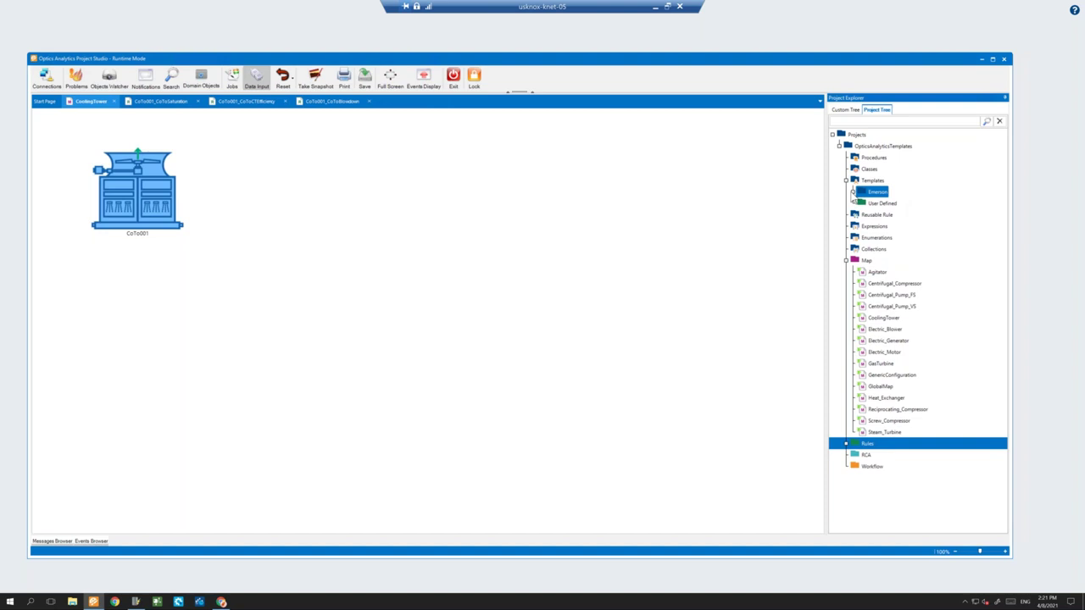
pyautogui.click(853, 193)
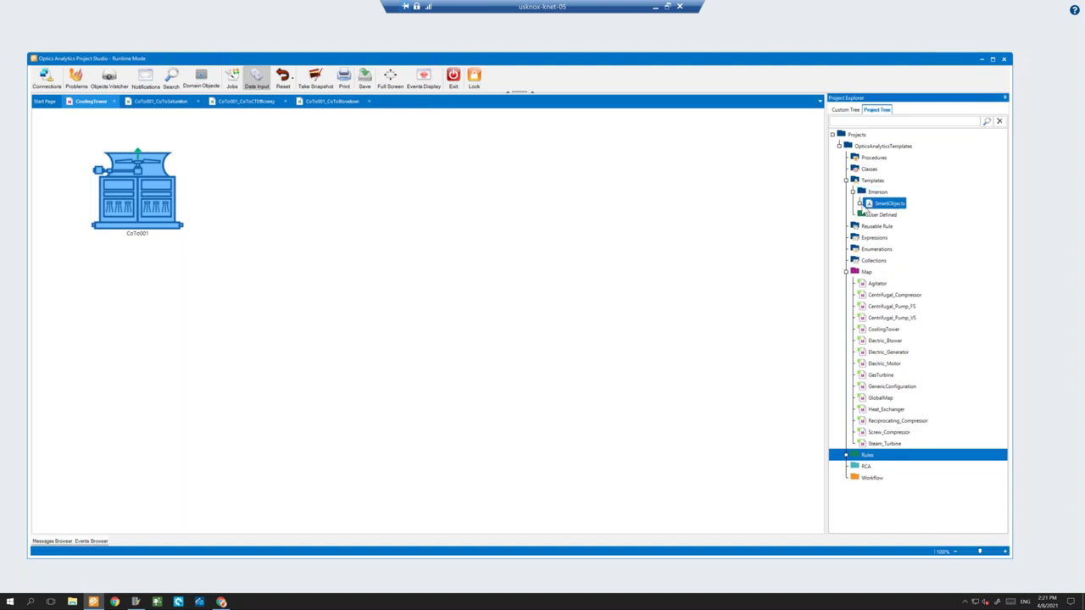
pyautogui.click(860, 205)
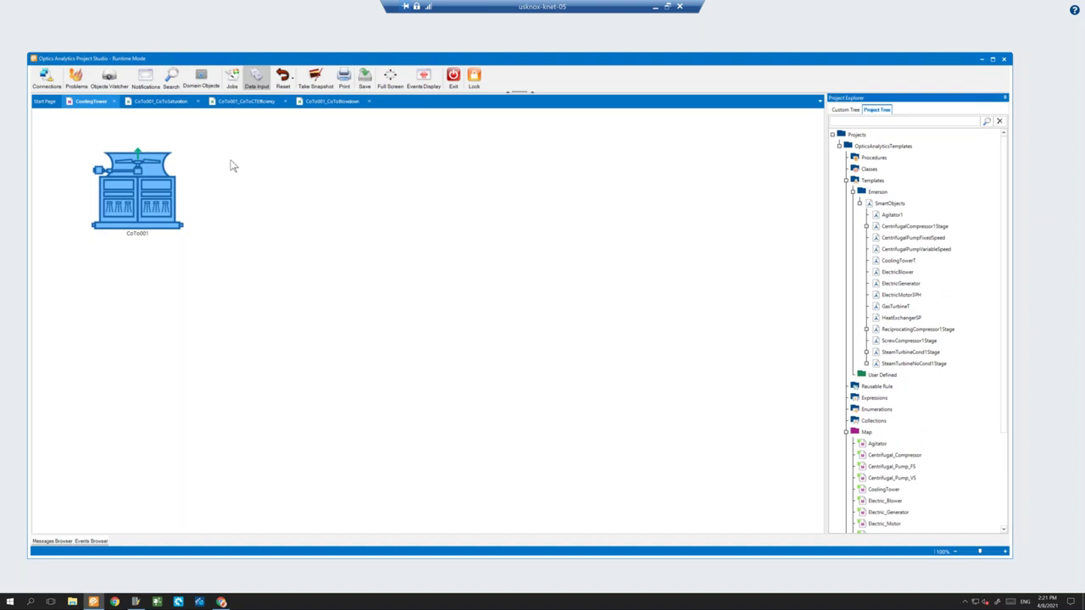
# - Show the CoTo001_CoToSaturation rule, and collapse the Emerson templates and the Map folder in the project tree
pyautogui.click(157, 103)
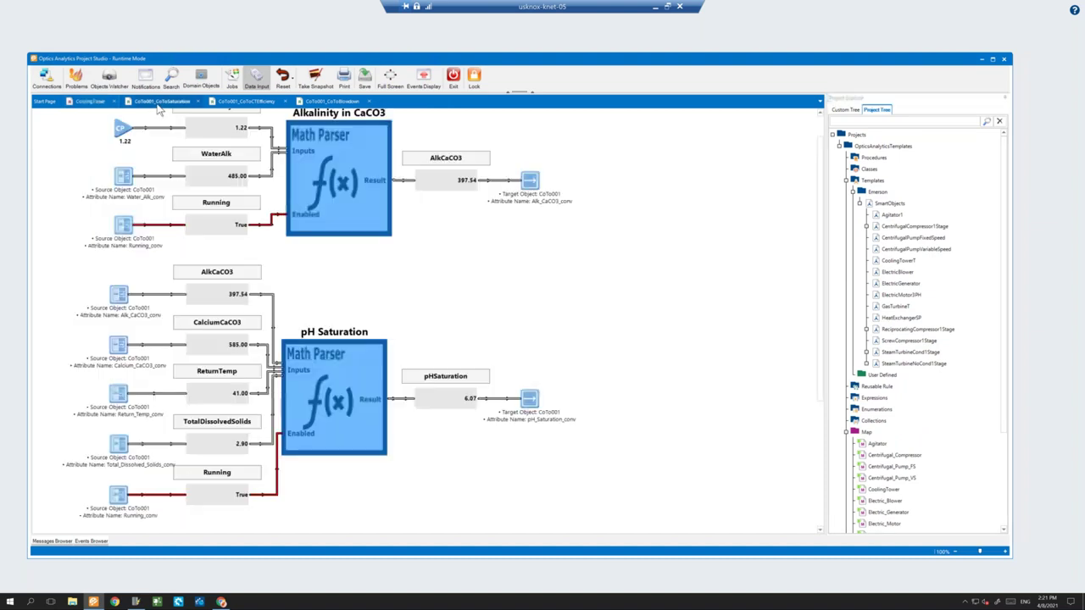
pyautogui.click(857, 209)
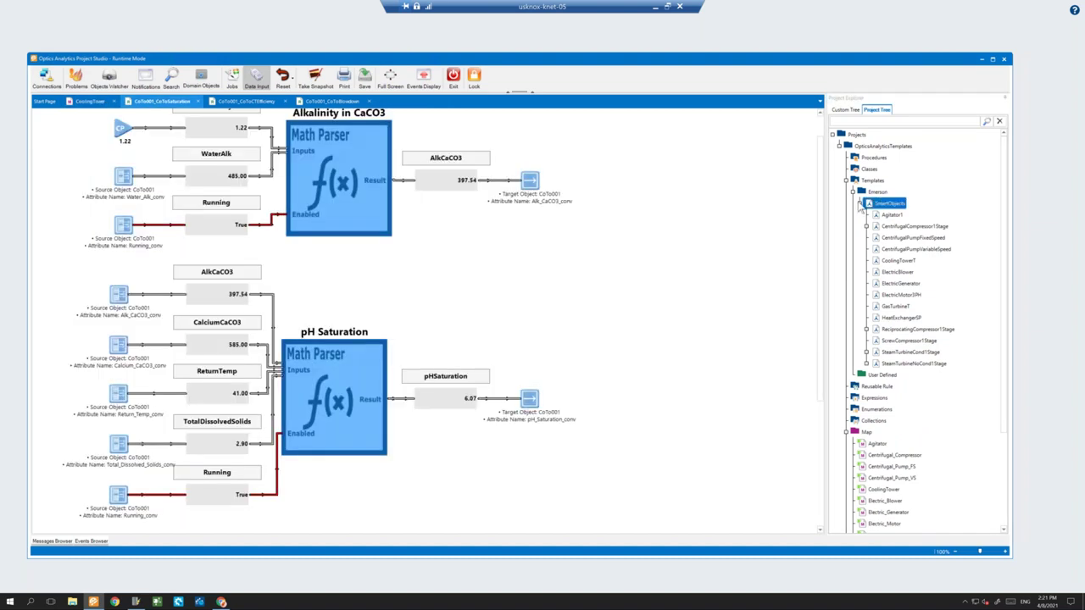
pyautogui.click(853, 192)
pyautogui.click(894, 284)
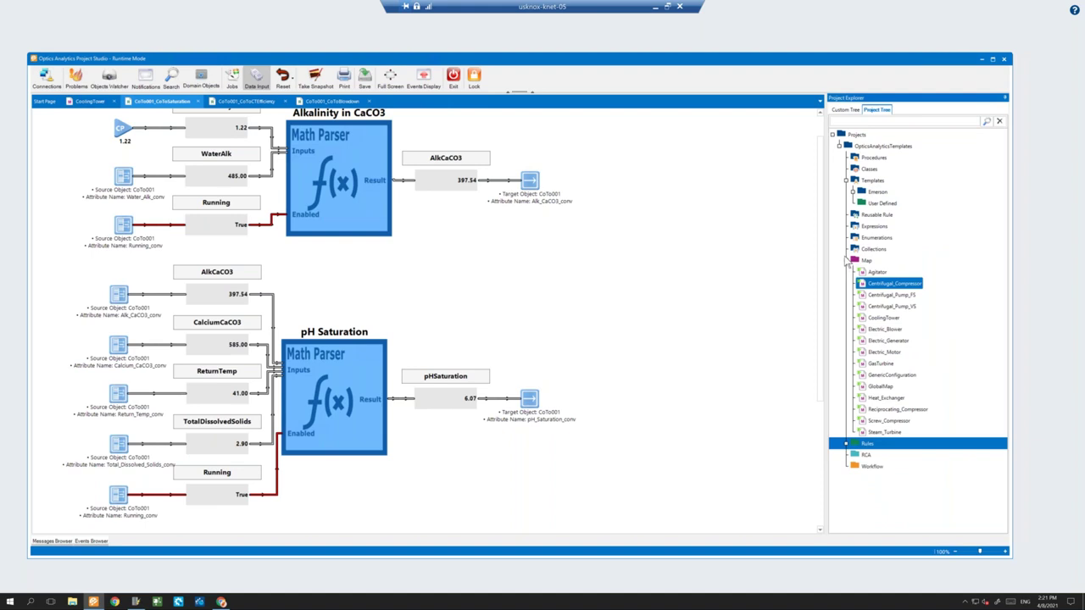
pyautogui.click(846, 260)
# - Expand the Rules folder and browse past the compressor rules to the CoTo001 cooling tower rules
pyautogui.click(846, 271)
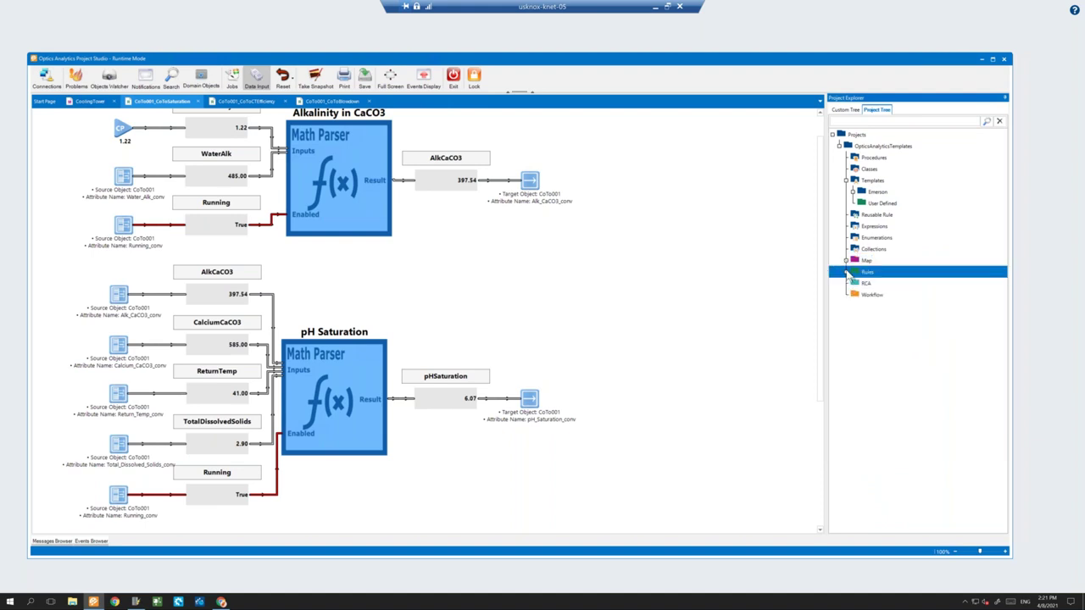
pyautogui.scroll(-3, 928, 320)
pyautogui.click(924, 329)
pyautogui.scroll(-2, 927, 327)
pyautogui.scroll(-7, 928, 326)
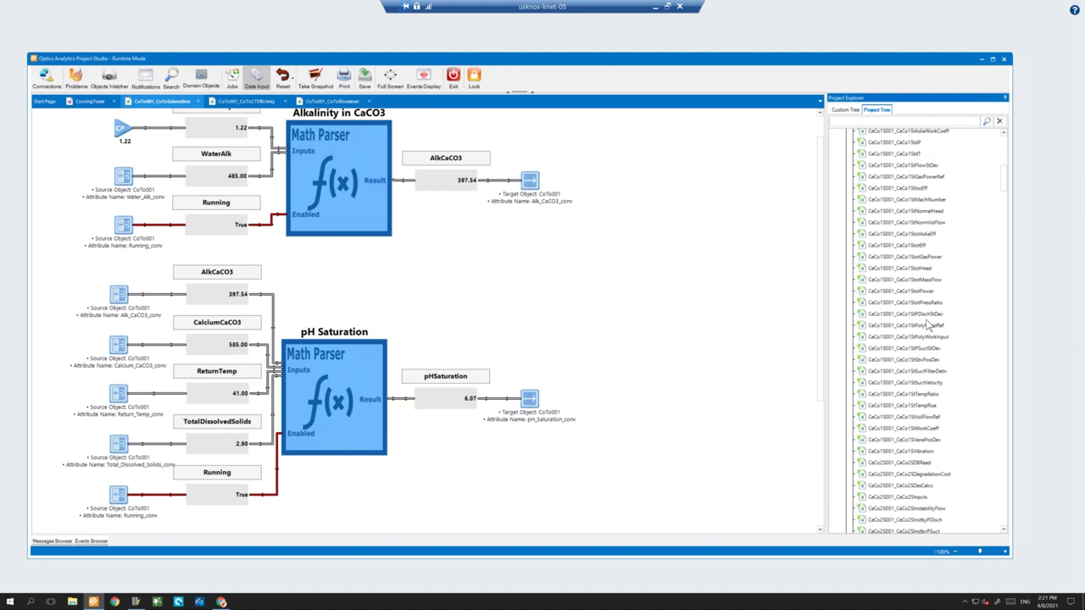
pyautogui.scroll(-9, 929, 325)
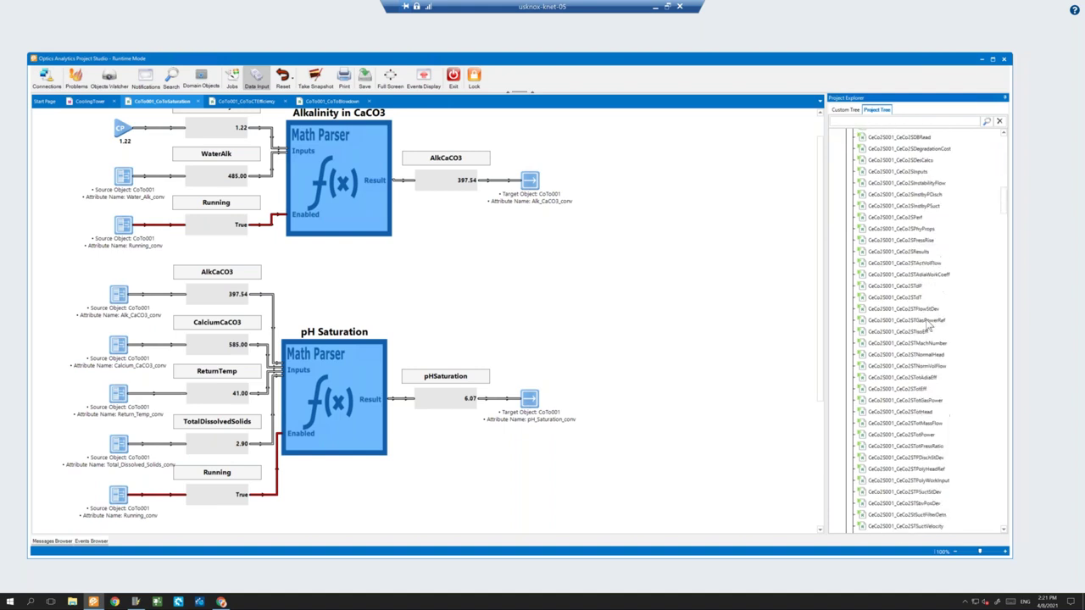
pyautogui.scroll(-9, 928, 325)
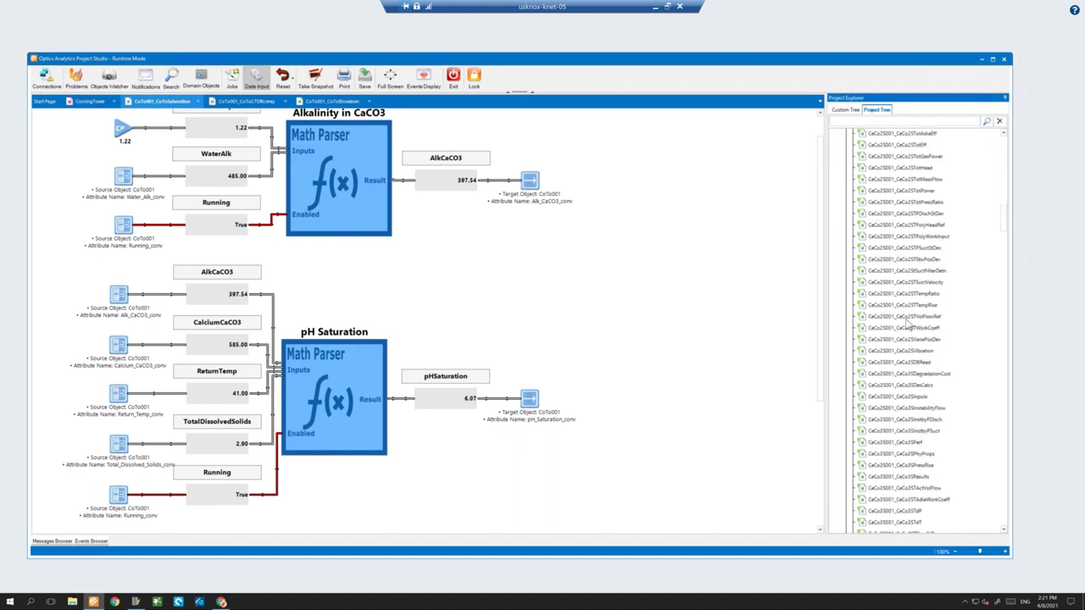
pyautogui.scroll(-5, 908, 325)
pyautogui.scroll(-7, 908, 325)
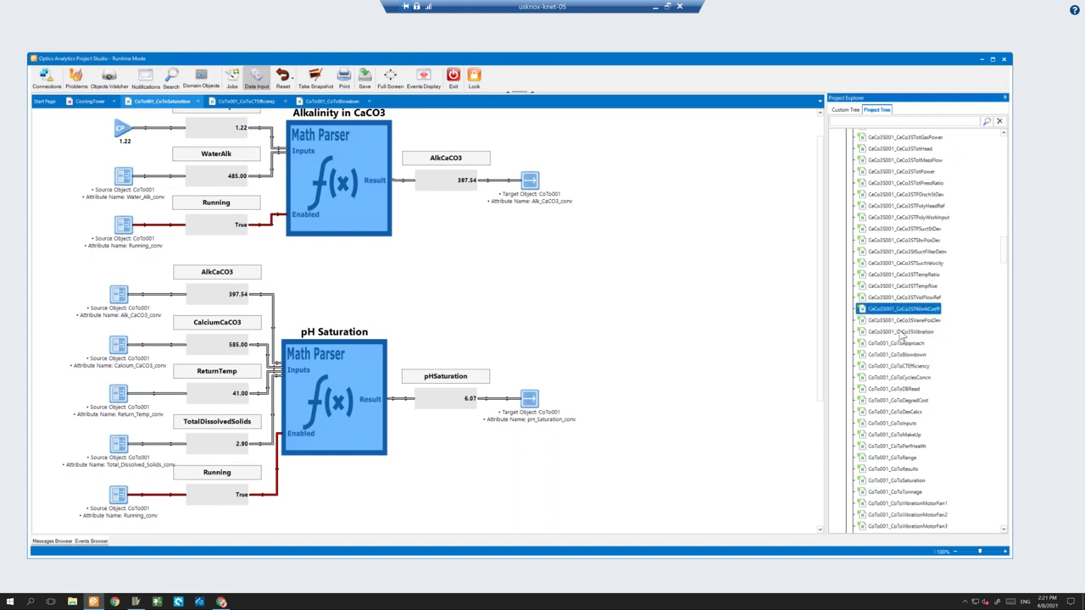
# - Examine the Alkalinity in CaCO3, pH Saturation and Saturation Index calculations in the CoTo001_CoToSaturation rule
pyautogui.click(900, 343)
pyautogui.moveTo(906, 350); pyautogui.dragTo(942, 329)
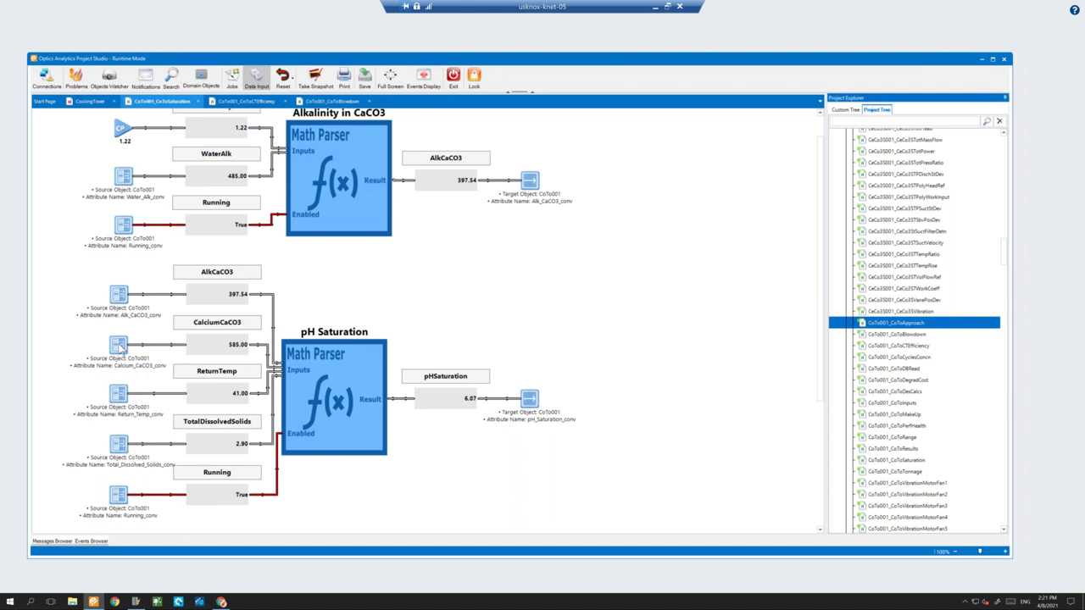
pyautogui.scroll(-3, 119, 346)
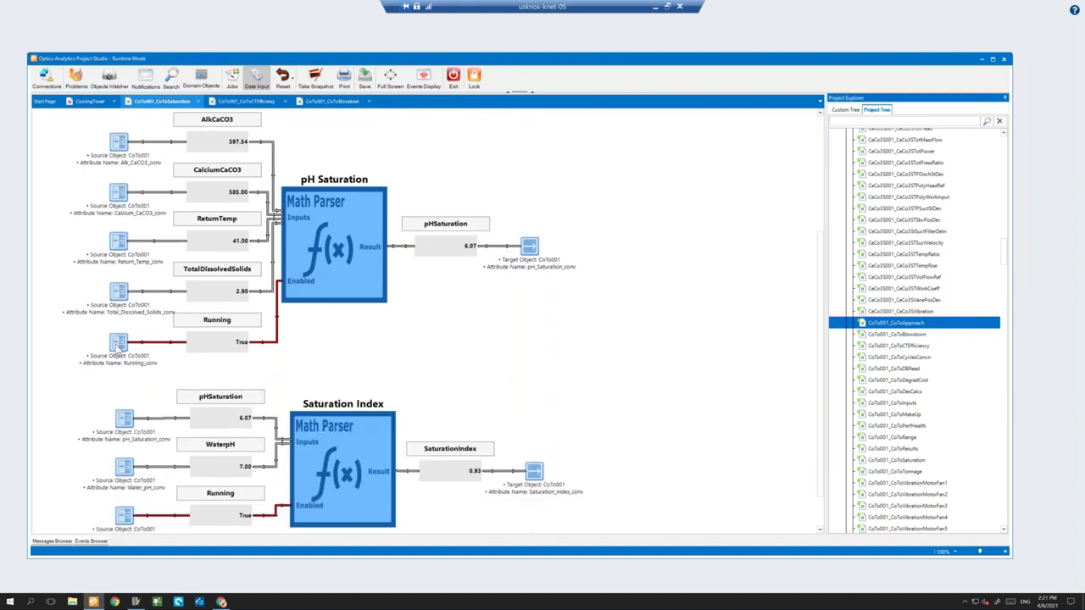
pyautogui.scroll(-1, 116, 346)
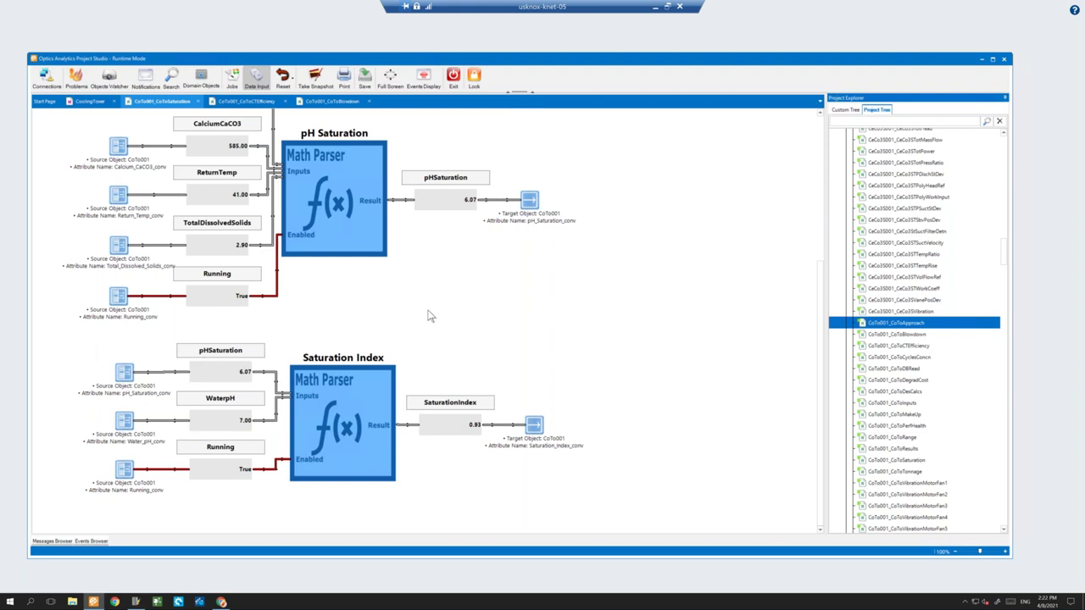
pyautogui.scroll(4, 428, 316)
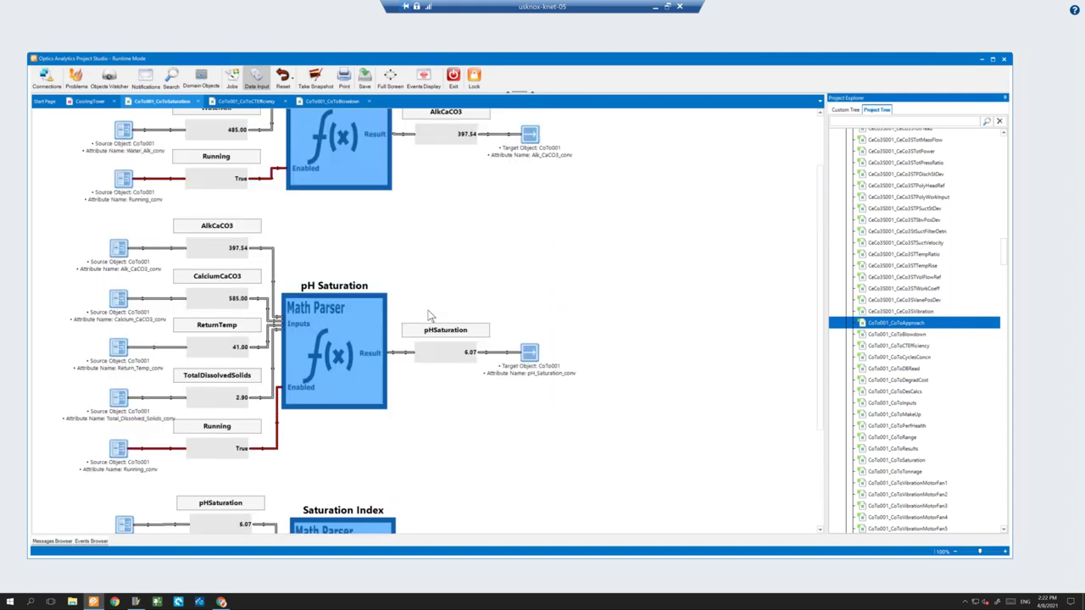
pyautogui.scroll(2, 429, 317)
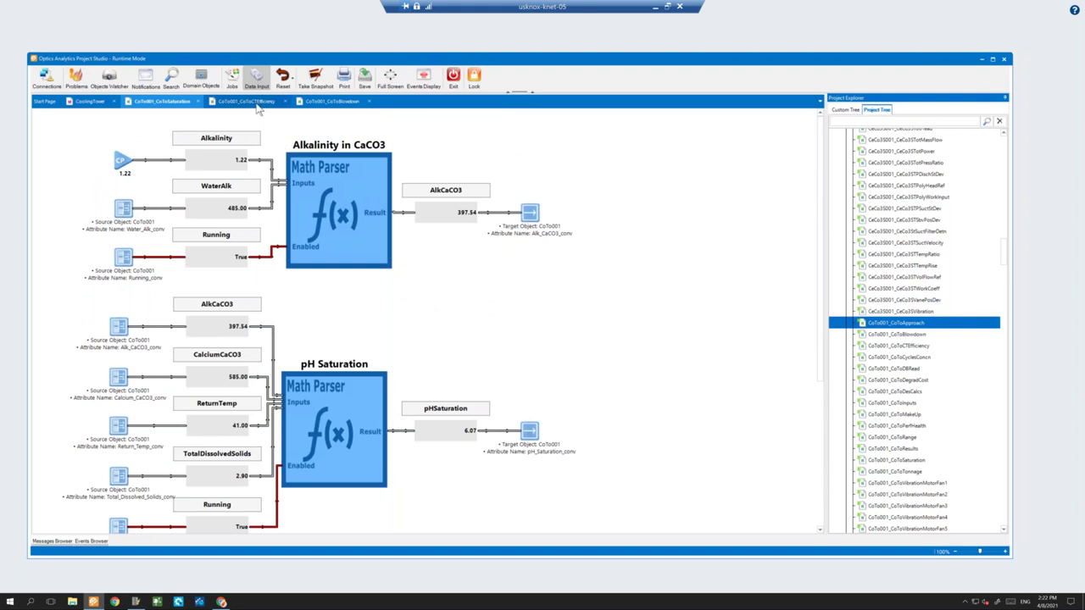
pyautogui.click(367, 253)
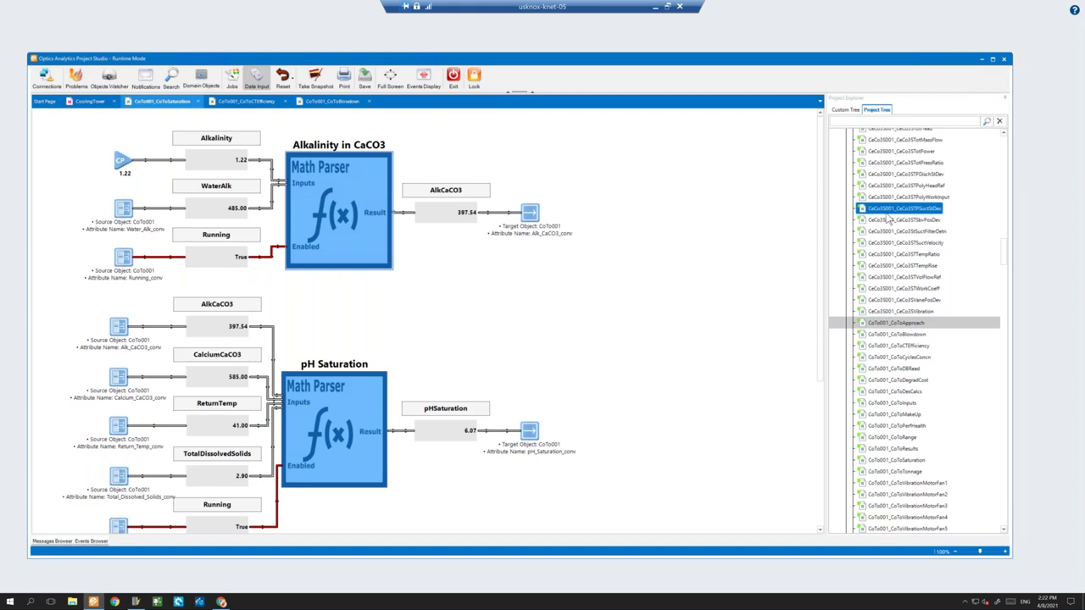
# - Return to the start of the project tree from the compressor rules and collapse the Rules folder again
pyautogui.scroll(10, 860, 200)
pyautogui.scroll(15, 861, 200)
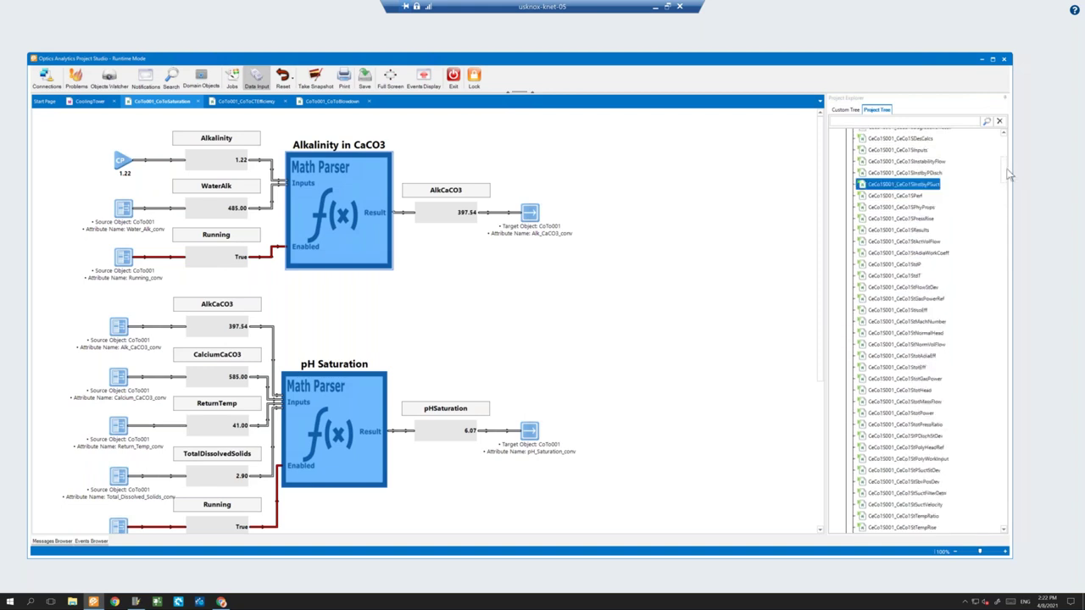
pyautogui.moveTo(1009, 169); pyautogui.dragTo(1007, 146)
pyautogui.click(866, 272)
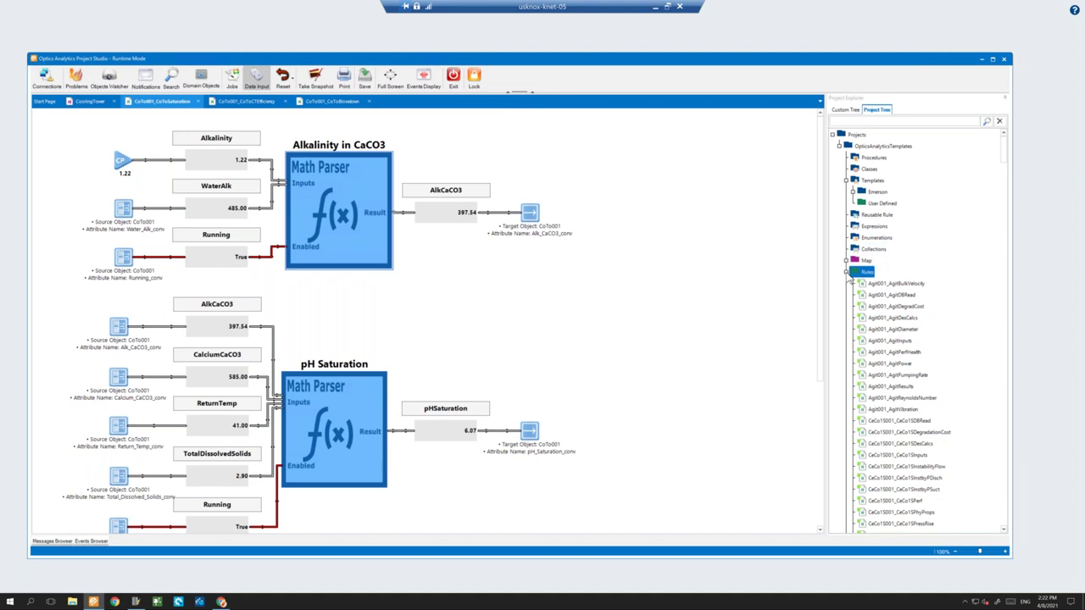
pyautogui.click(847, 273)
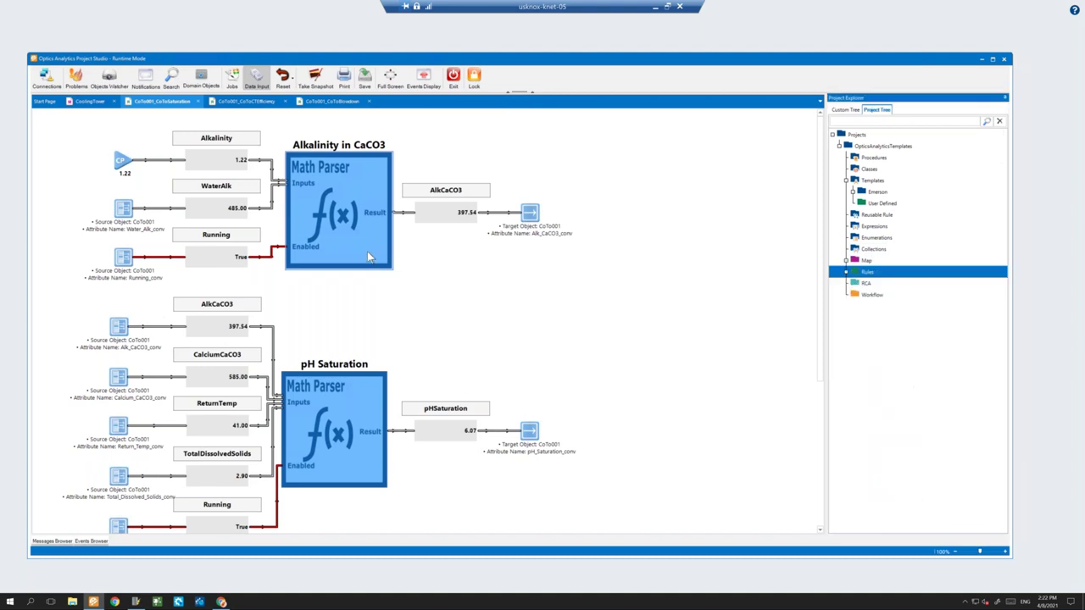
# - Go to the CoTo001 domain object linked to the Alkalinity in CaCO3 block, and show the CoTo001_CoToCTEfficiency rule
pyautogui.click(367, 251)
pyautogui.rightClick(367, 251)
pyautogui.moveTo(413, 273)
pyautogui.click(510, 330)
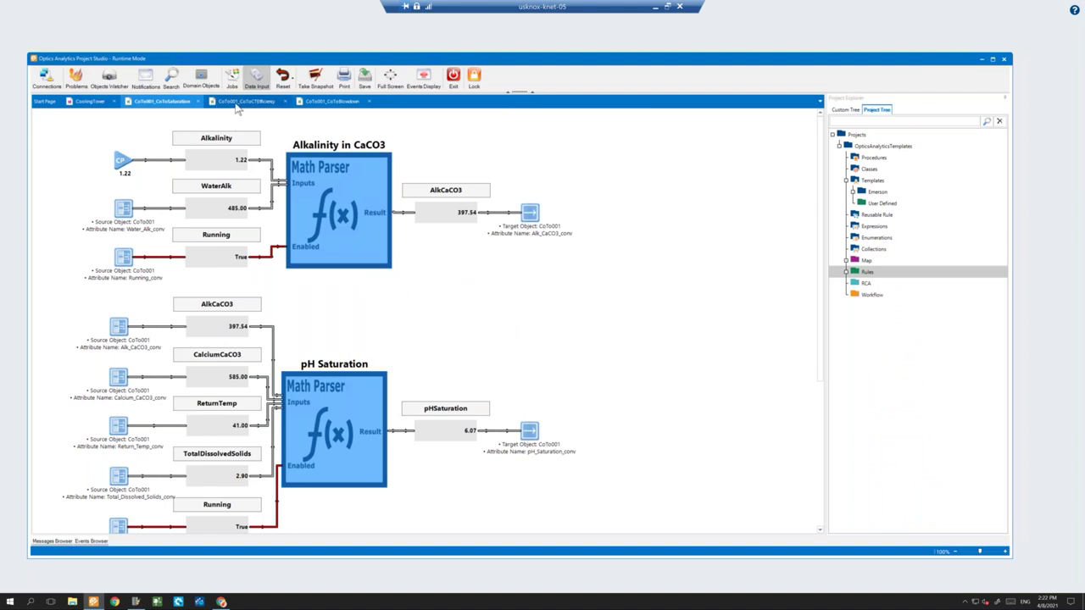
pyautogui.rightClick(347, 251)
pyautogui.moveTo(386, 266)
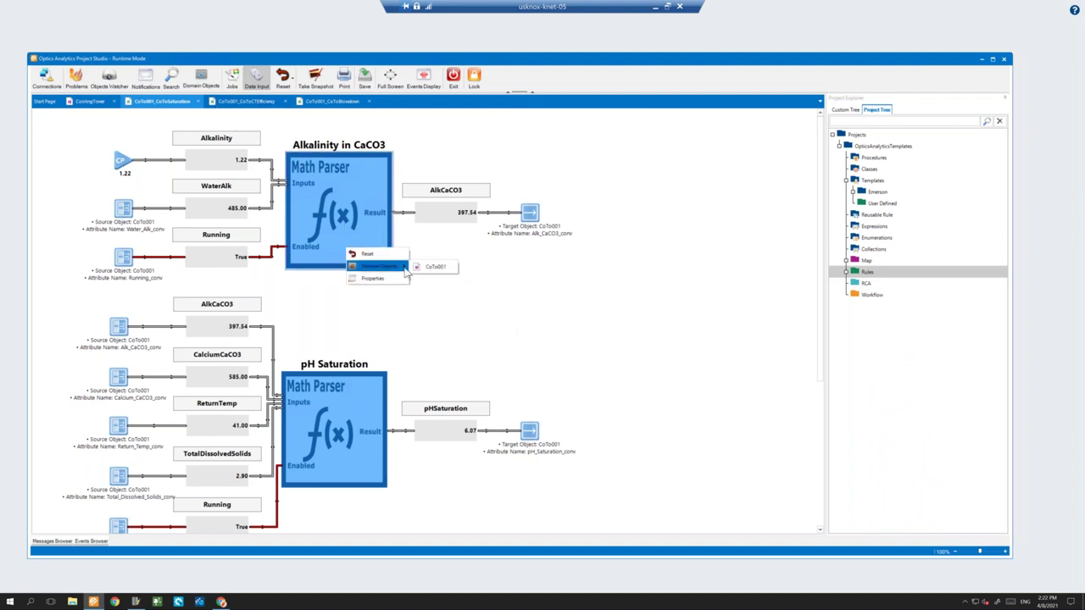
pyautogui.click(434, 267)
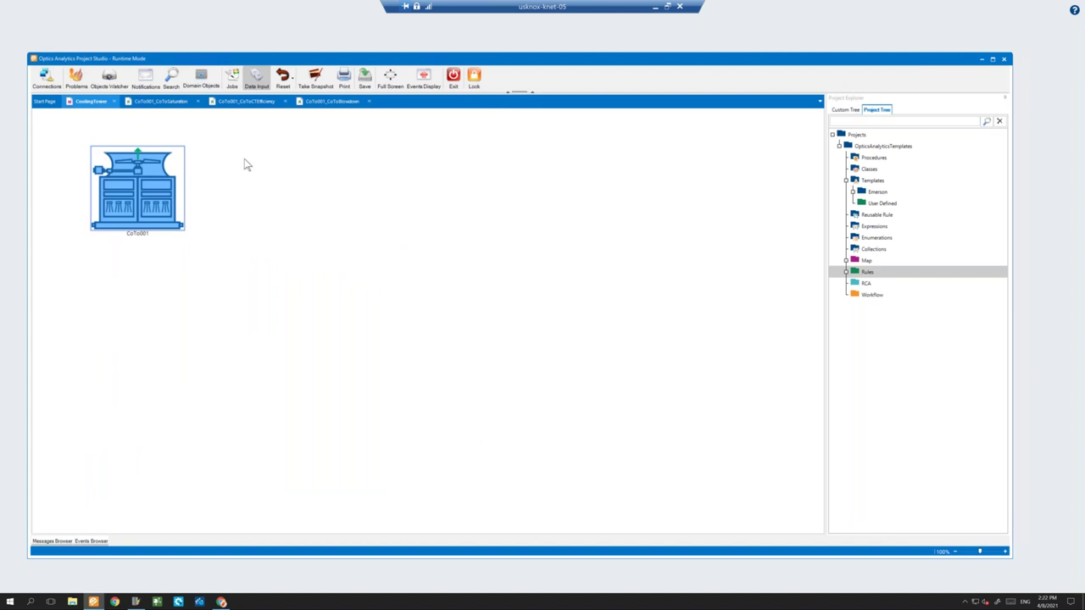
pyautogui.click(250, 103)
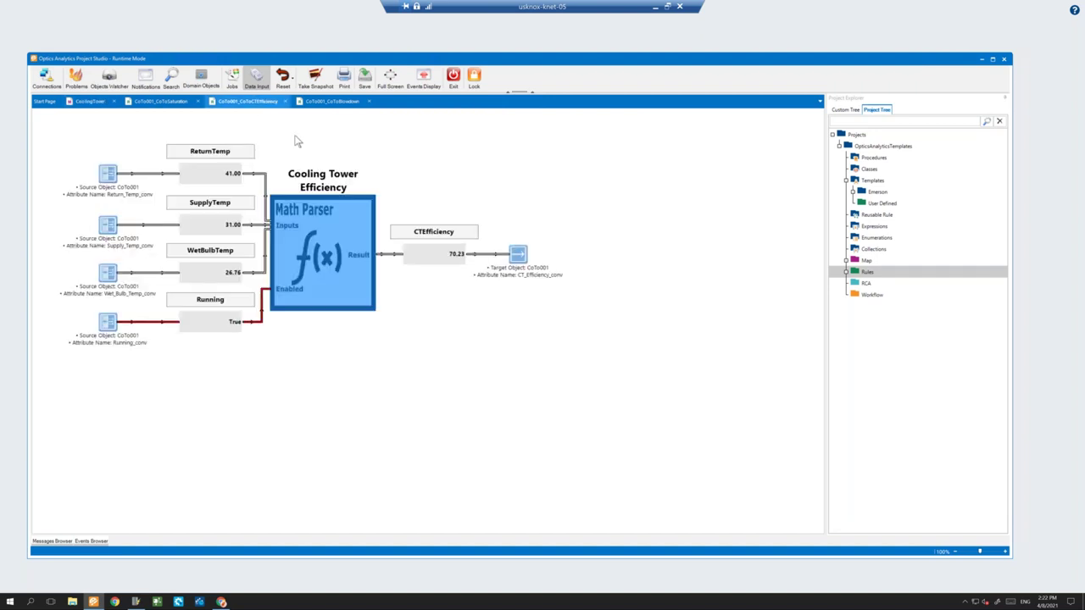
# - Switch to the Optics Analytics dashboard in the browser and show the standard results table of Asset_CoTo001
pyautogui.click(656, 7)
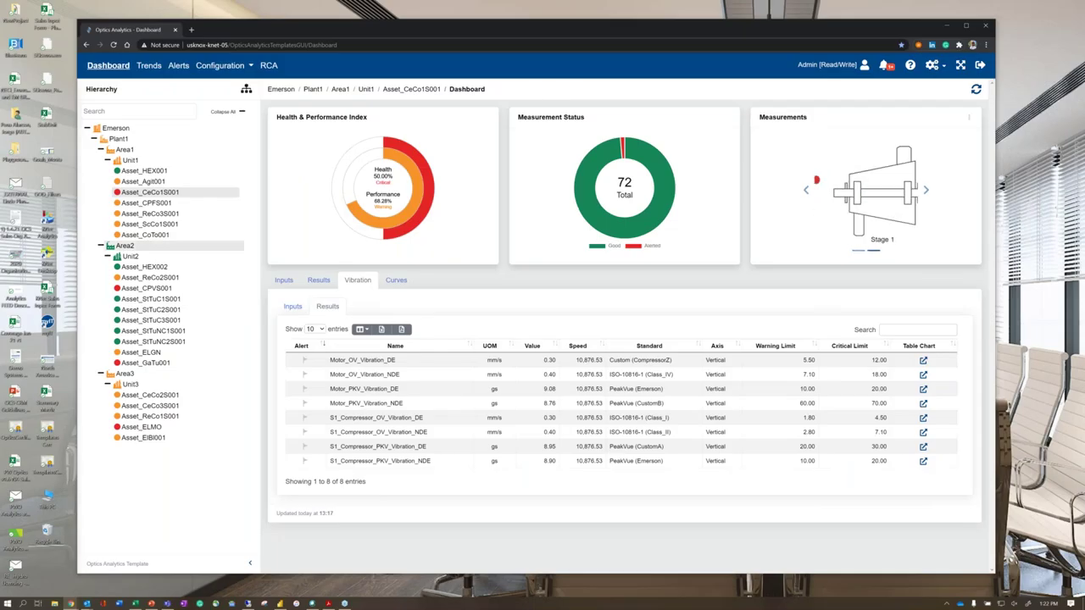
pyautogui.click(154, 240)
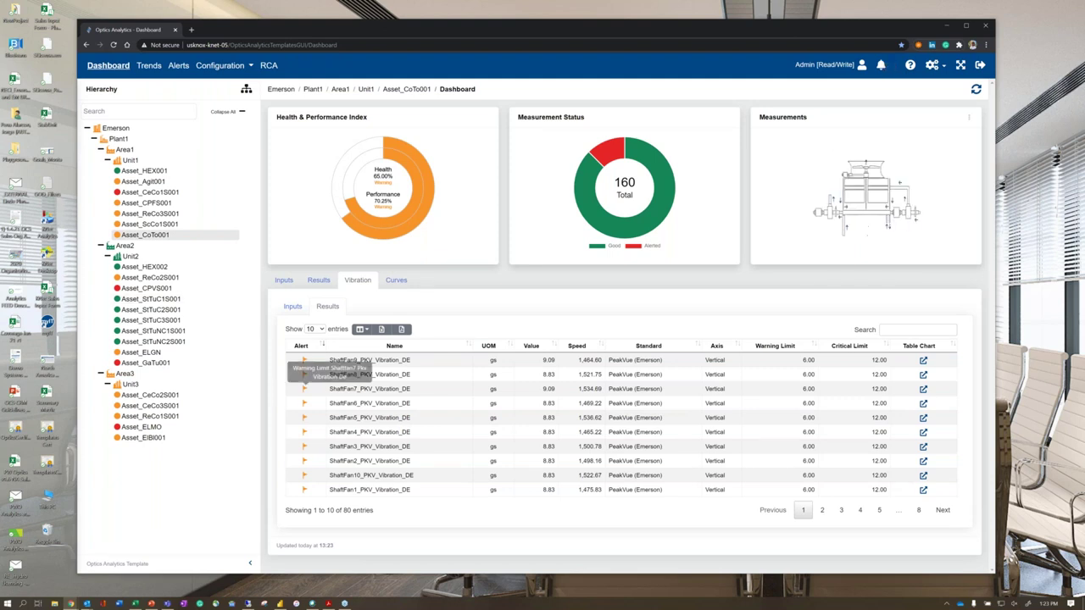
pyautogui.click(322, 283)
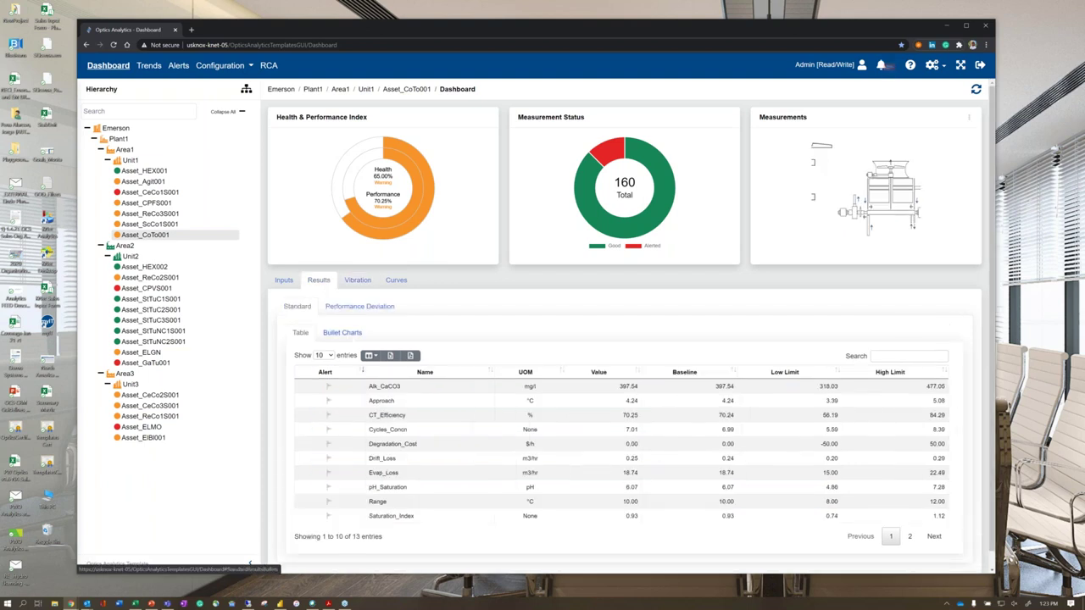
# - Show the standard results of Asset_CoTo001 as bullet charts and review them down to Wet Bulb Temp
pyautogui.click(343, 334)
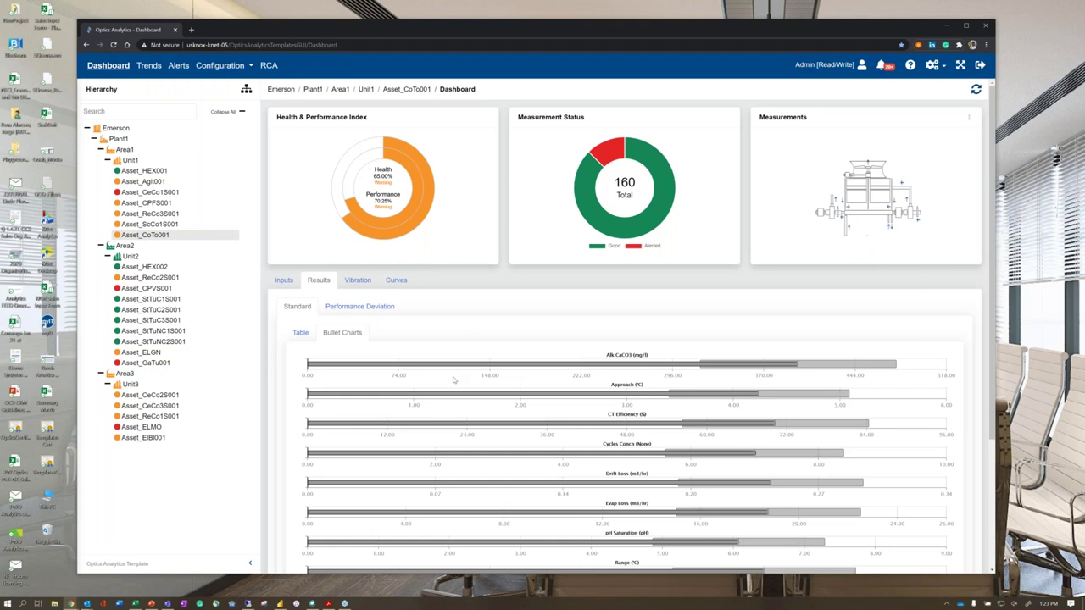
pyautogui.scroll(-1, 453, 379)
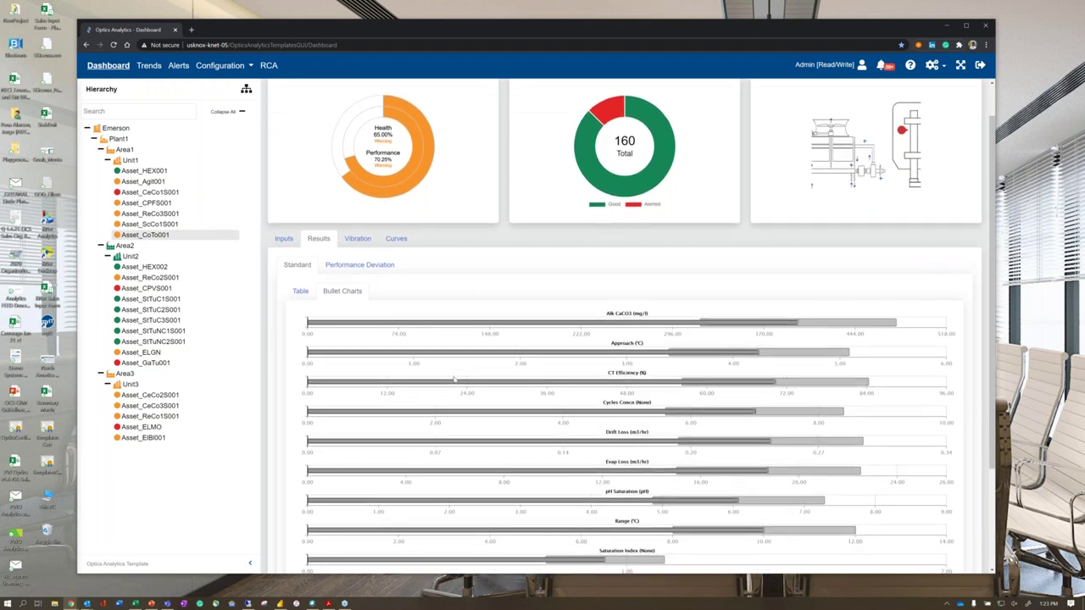
pyautogui.scroll(-1, 453, 380)
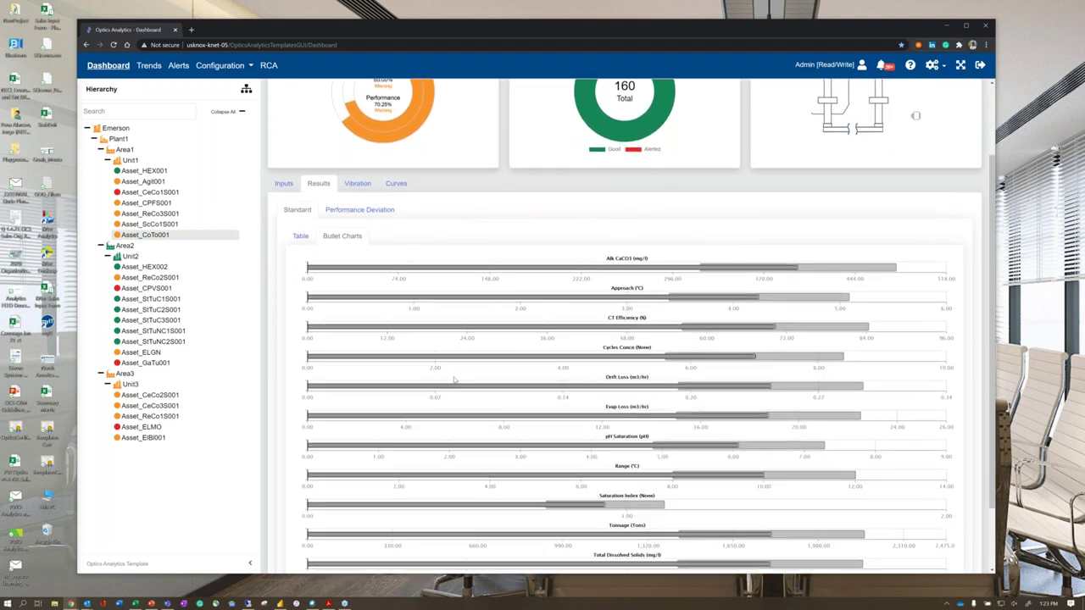
pyautogui.scroll(-1, 454, 379)
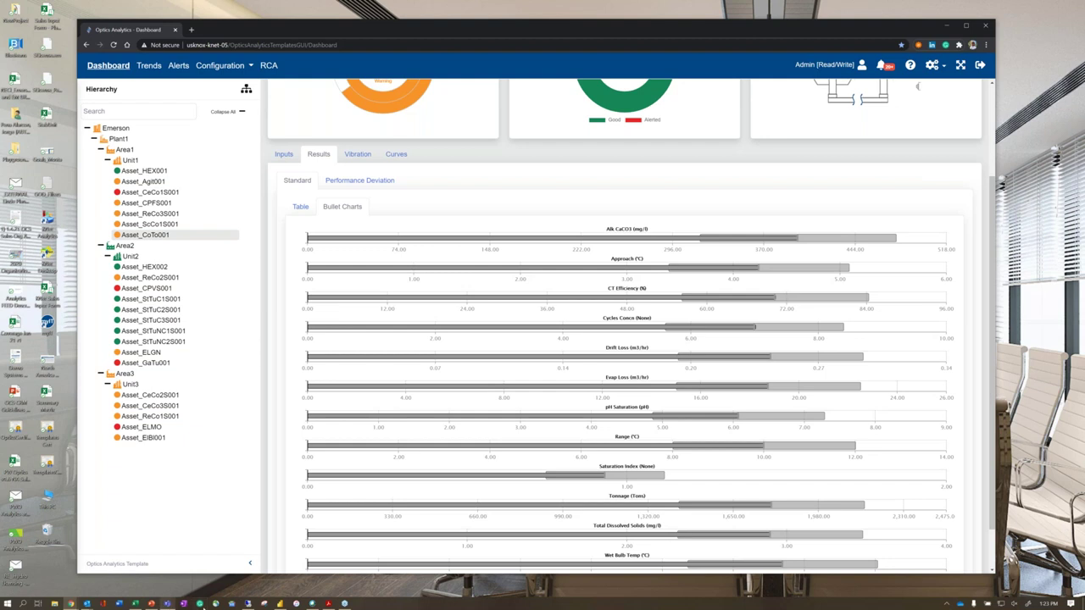
pyautogui.moveTo(248, 603)
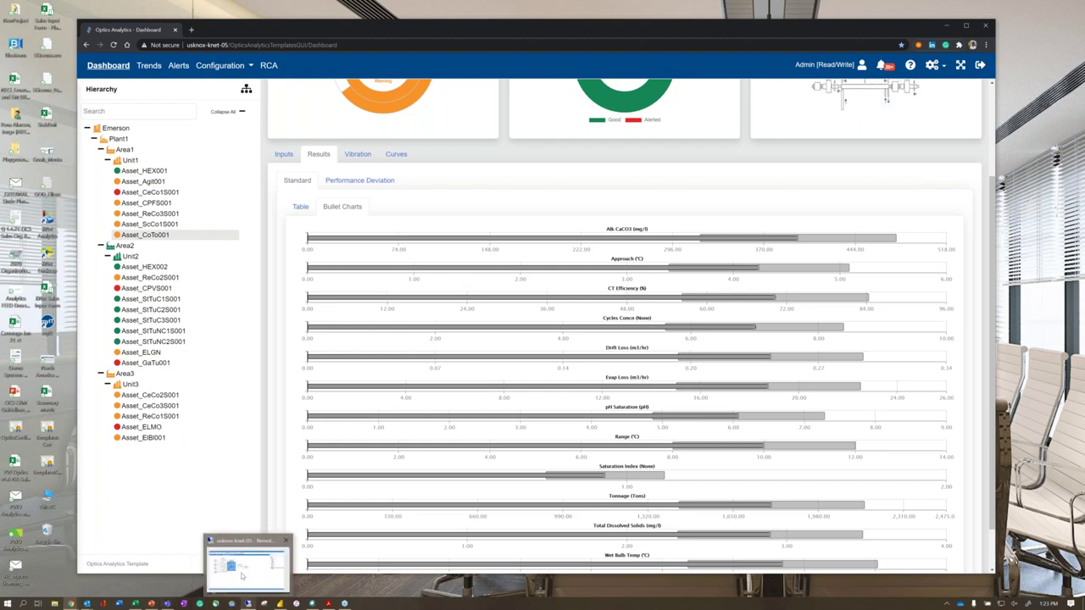
pyautogui.click(242, 577)
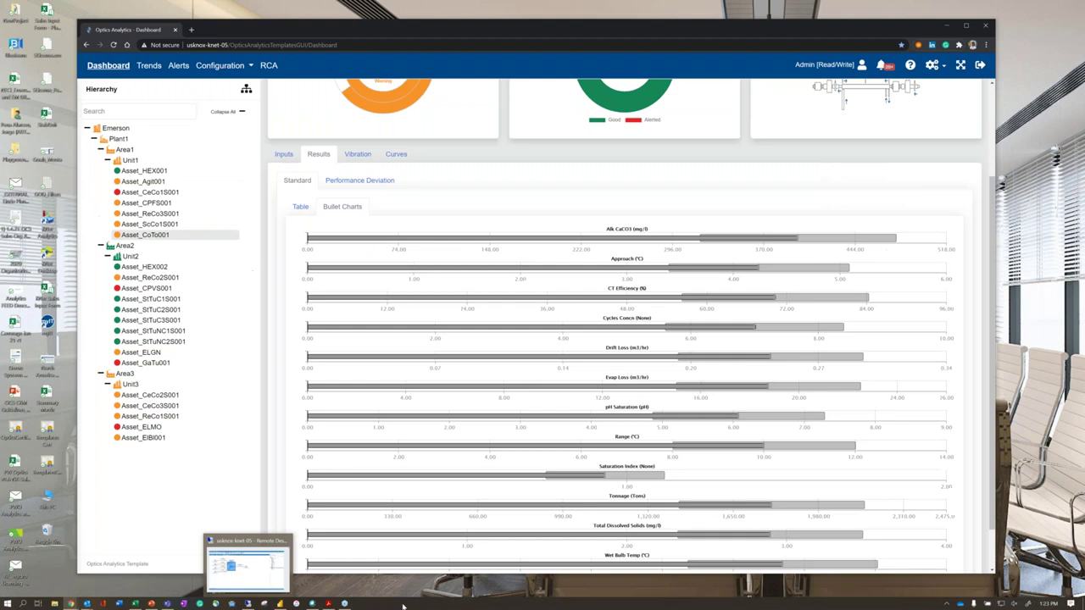
pyautogui.click(344, 603)
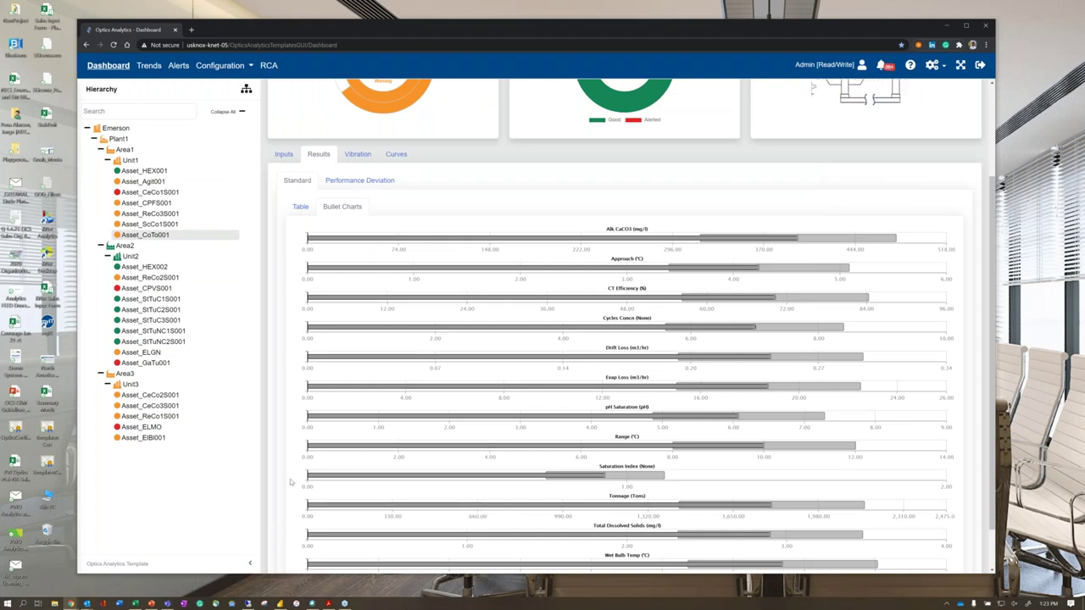
# - Show the performance deviation results of Asset_CoTo001 as a table and as bullet charts
pyautogui.scroll(1, 288, 483)
pyautogui.scroll(1, 290, 482)
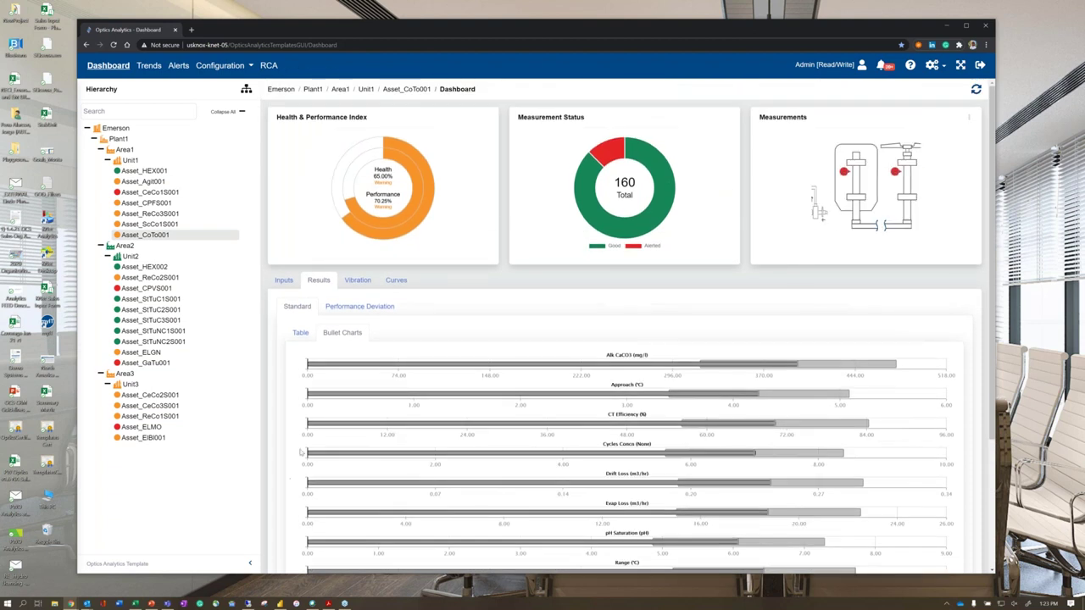
pyautogui.click(381, 307)
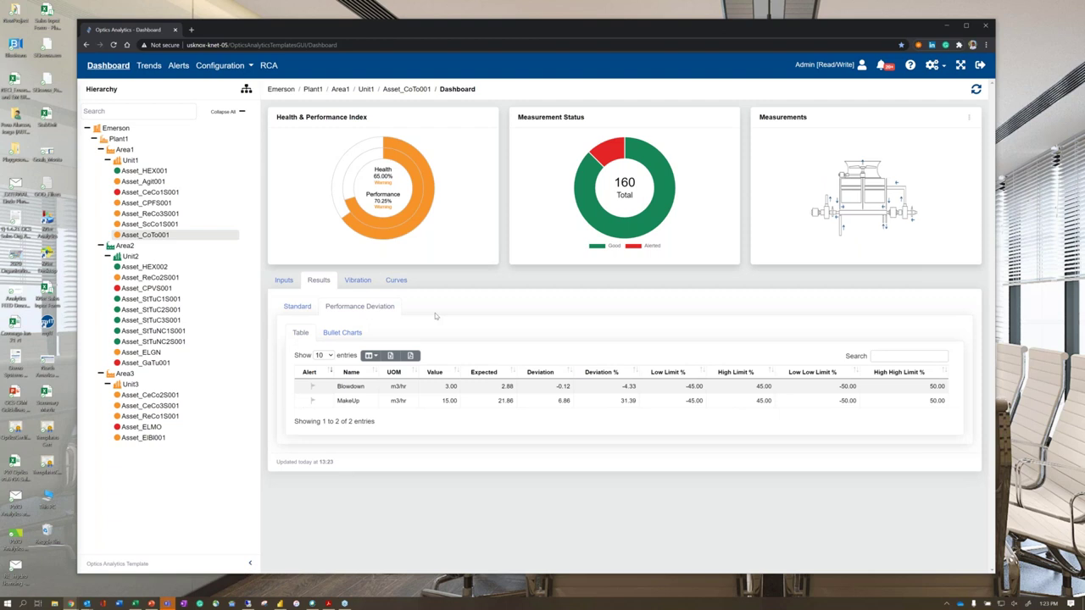
pyautogui.click(356, 334)
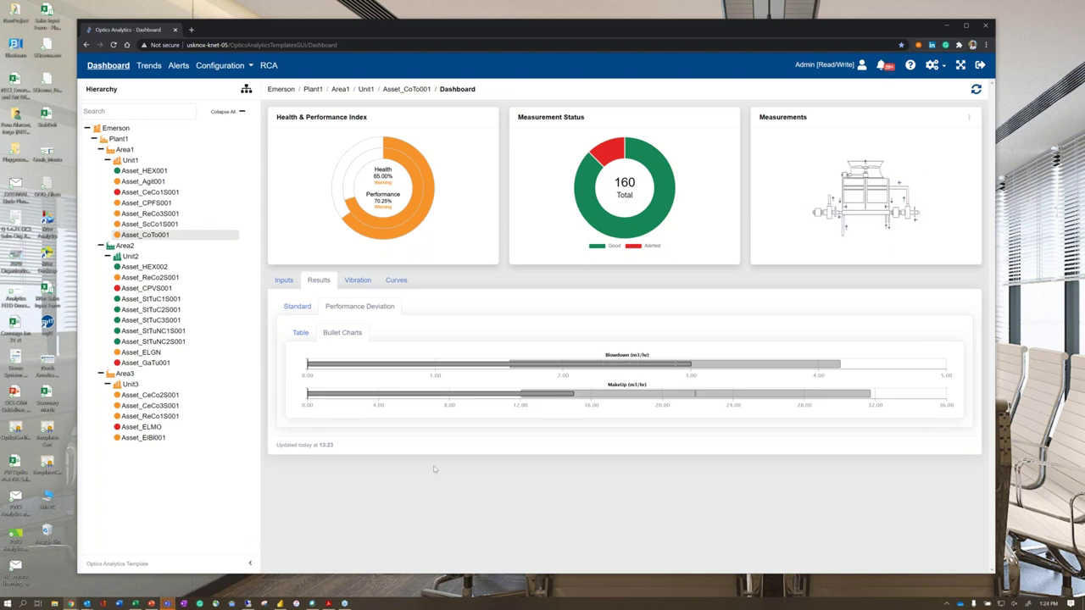
# - Select Asset_CeCo1S001 in the hierarchy and review its performance deviation bullet charts down to Vane Position
pyautogui.click(152, 193)
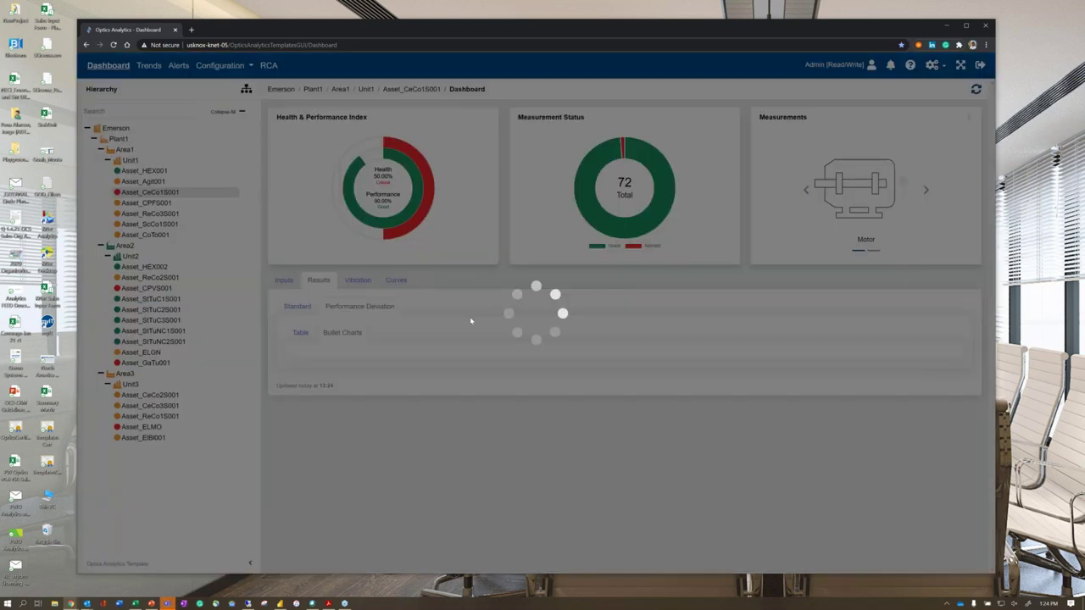
pyautogui.scroll(-1, 471, 321)
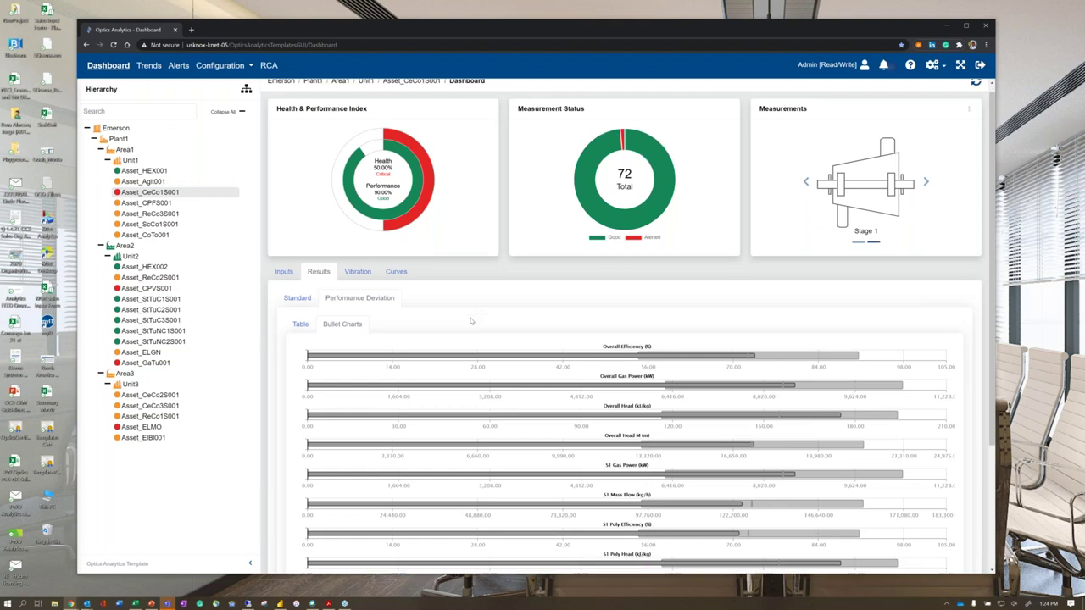
pyautogui.scroll(-1, 471, 320)
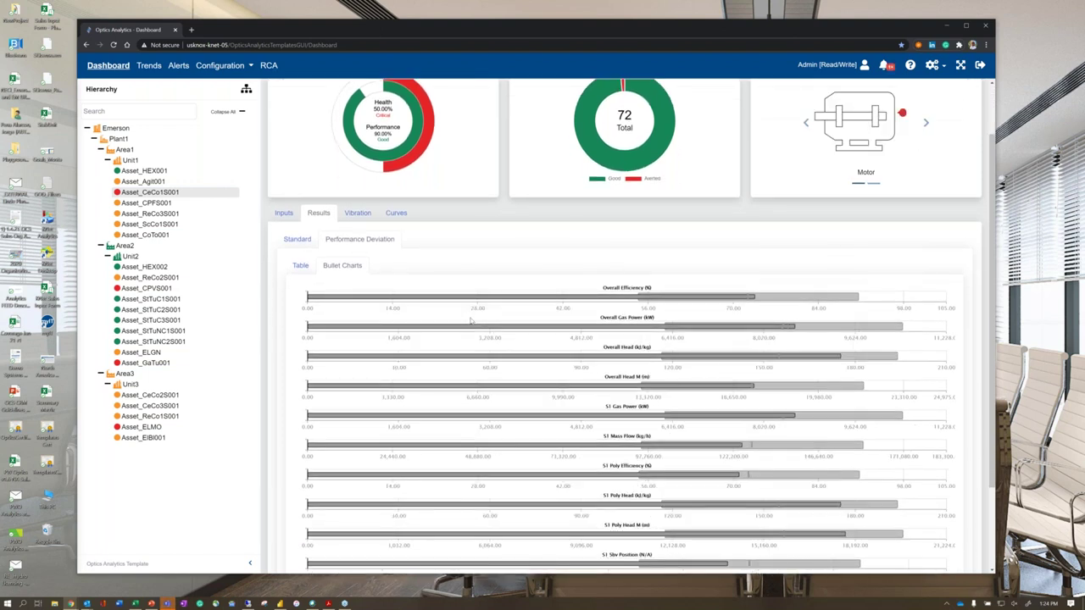
pyautogui.scroll(-1, 471, 320)
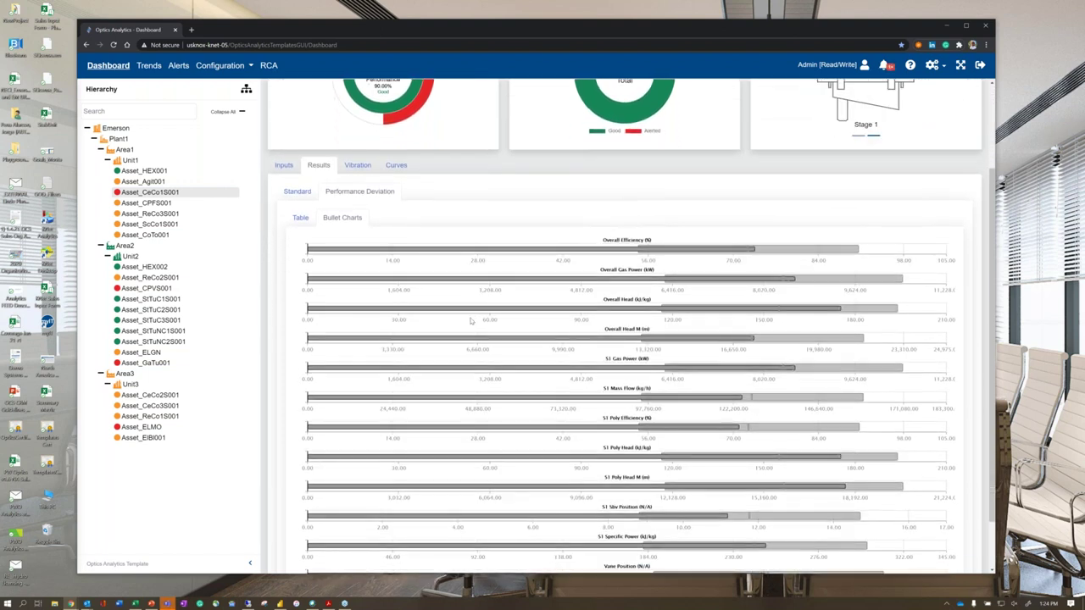
pyautogui.scroll(-1, 472, 320)
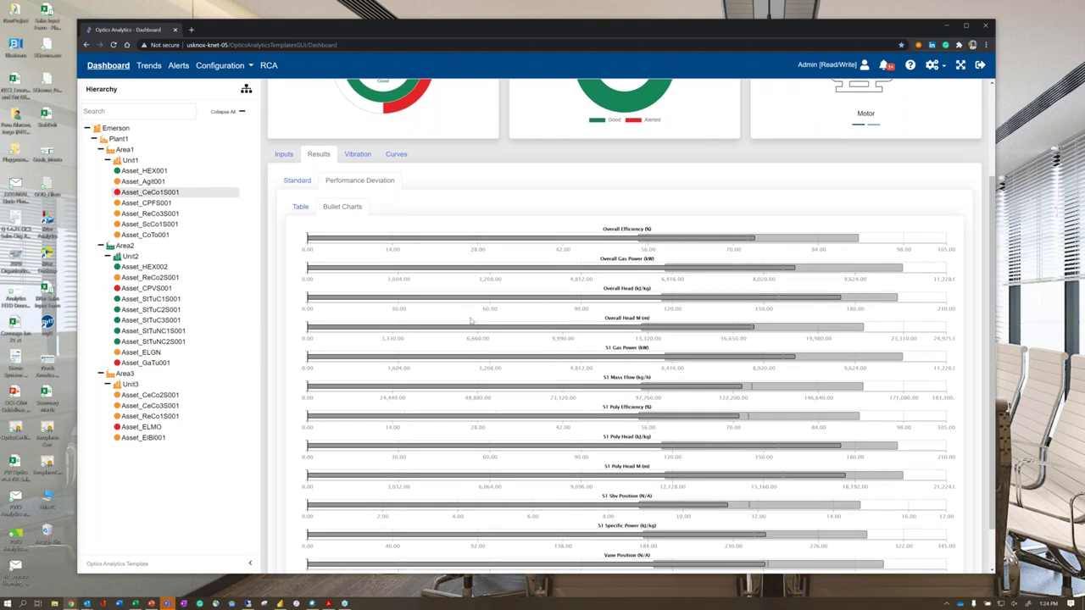
# - Show the Stage 1 performance curves of Asset_CeCo1S001 and check the list of available curves
pyautogui.moveTo(781, 330)
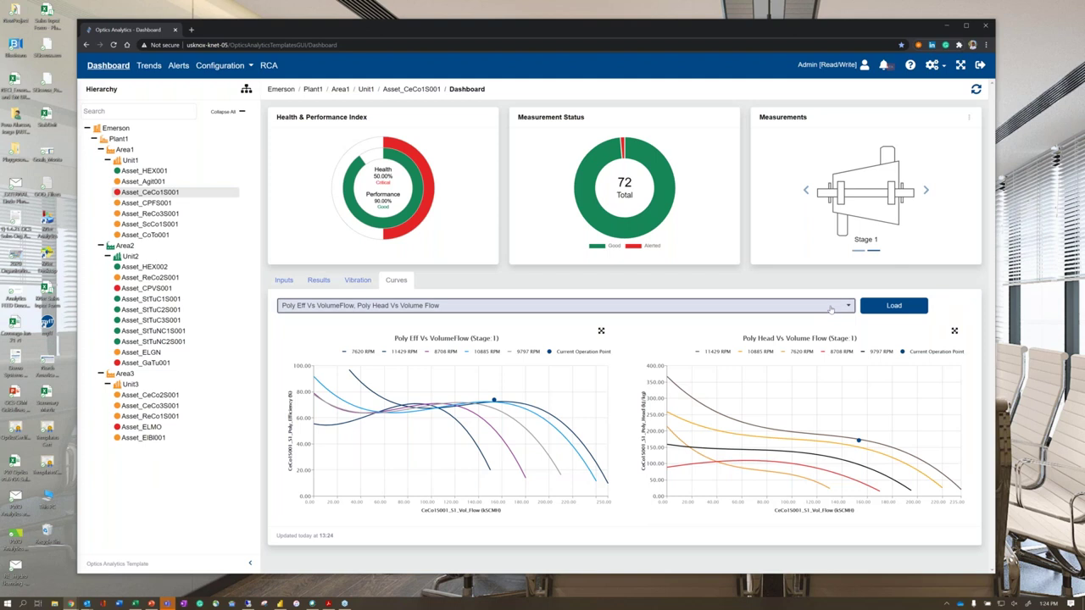
pyautogui.click(831, 310)
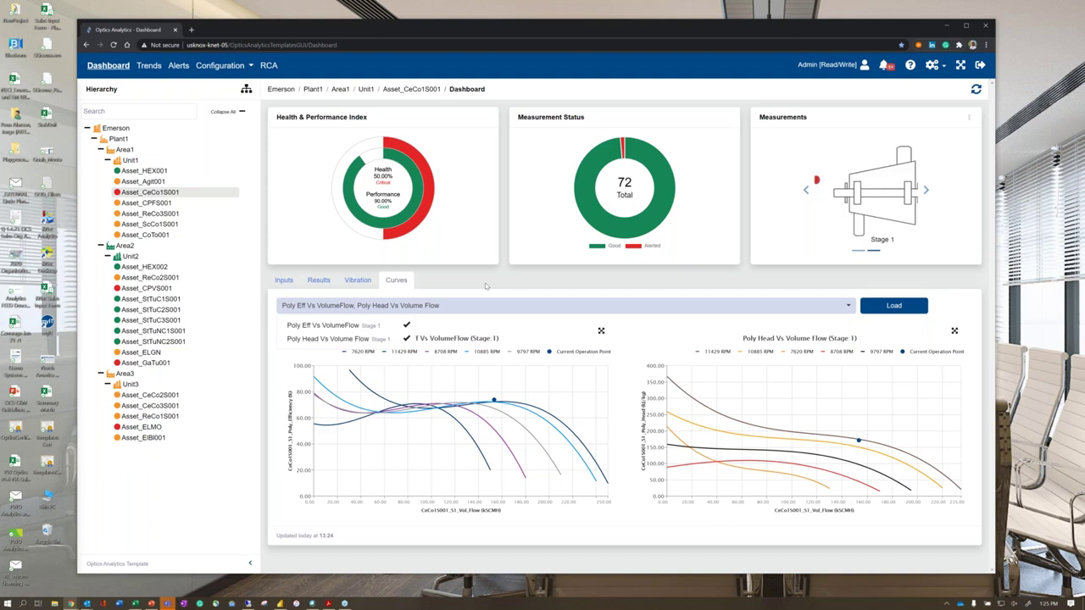
pyautogui.click(485, 286)
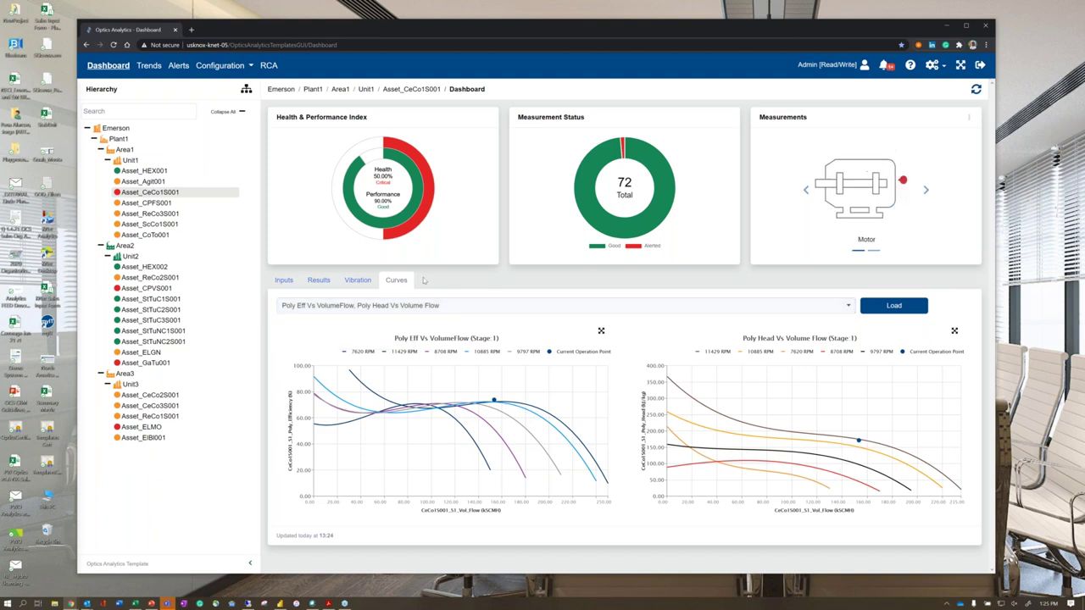
# - Plot the Lube_Oil_Press, S1_Inlet_Press and S1_Exit_Press trends of Asset_CeCo1S001 from 2021/04/07 13:25:29 to 2021/04/08 13:25:29
pyautogui.click(146, 67)
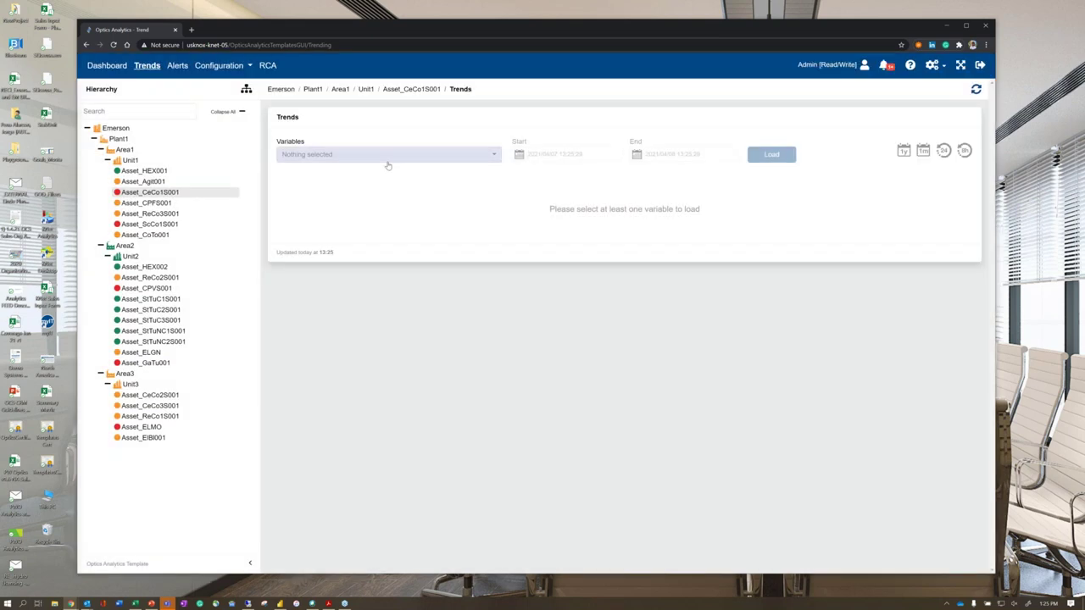
pyautogui.click(388, 160)
pyautogui.click(349, 293)
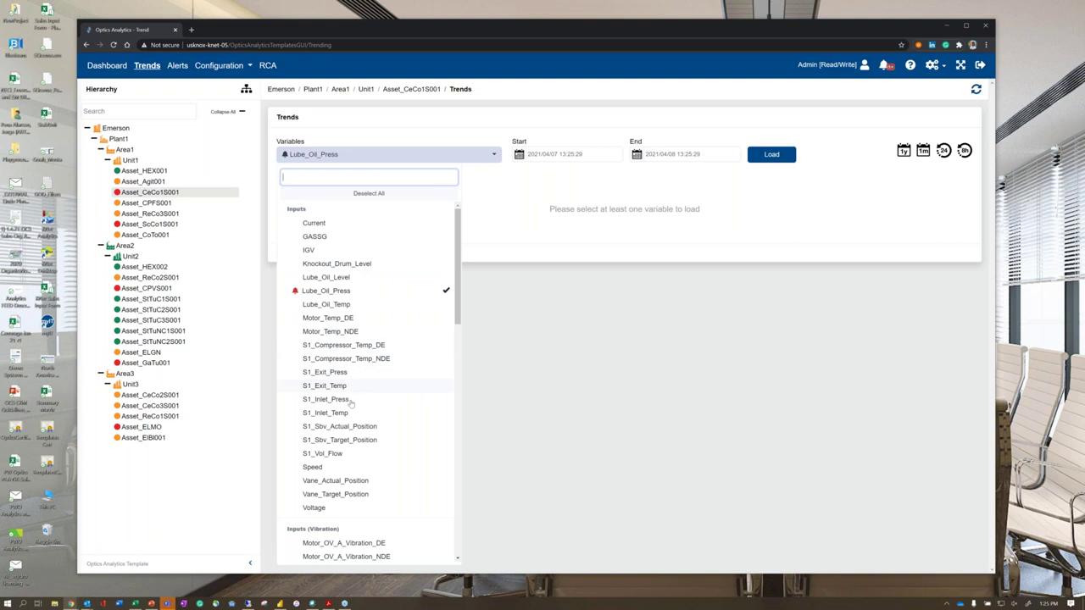
pyautogui.click(348, 404)
pyautogui.click(349, 374)
pyautogui.click(581, 156)
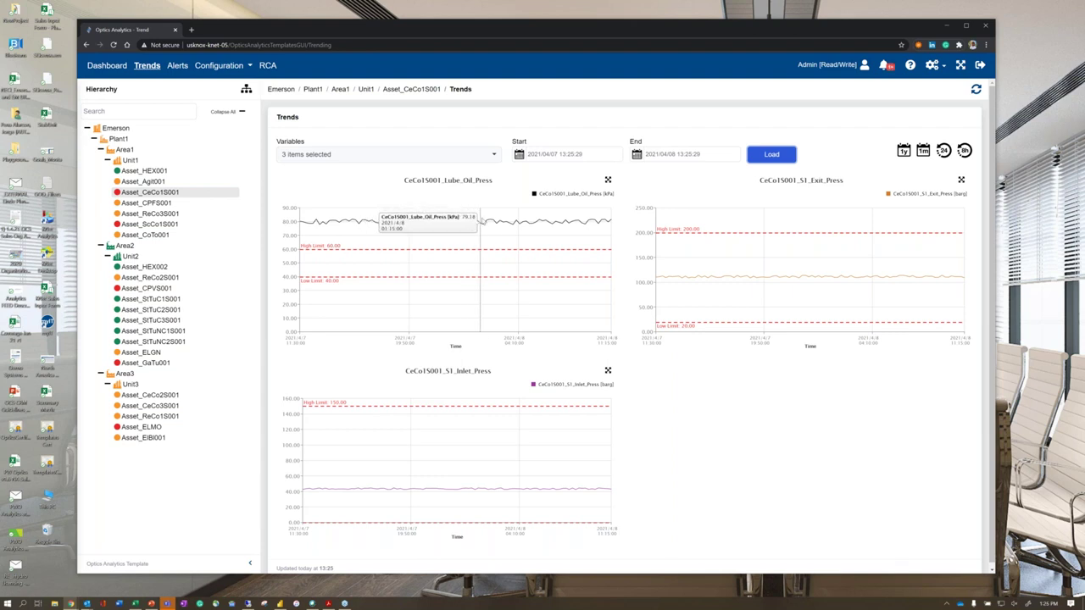
# - Zoom into a short time span of the Lube_Oil_Press trend and reload the trends at their full range
pyautogui.moveTo(482, 218); pyautogui.dragTo(521, 236)
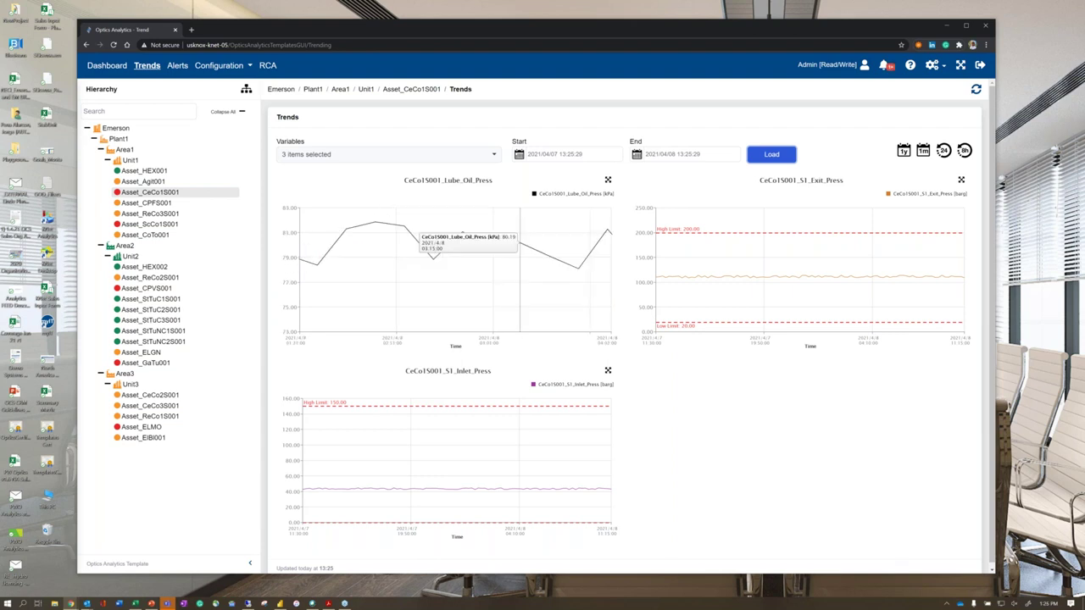
pyautogui.scroll(-1, 521, 236)
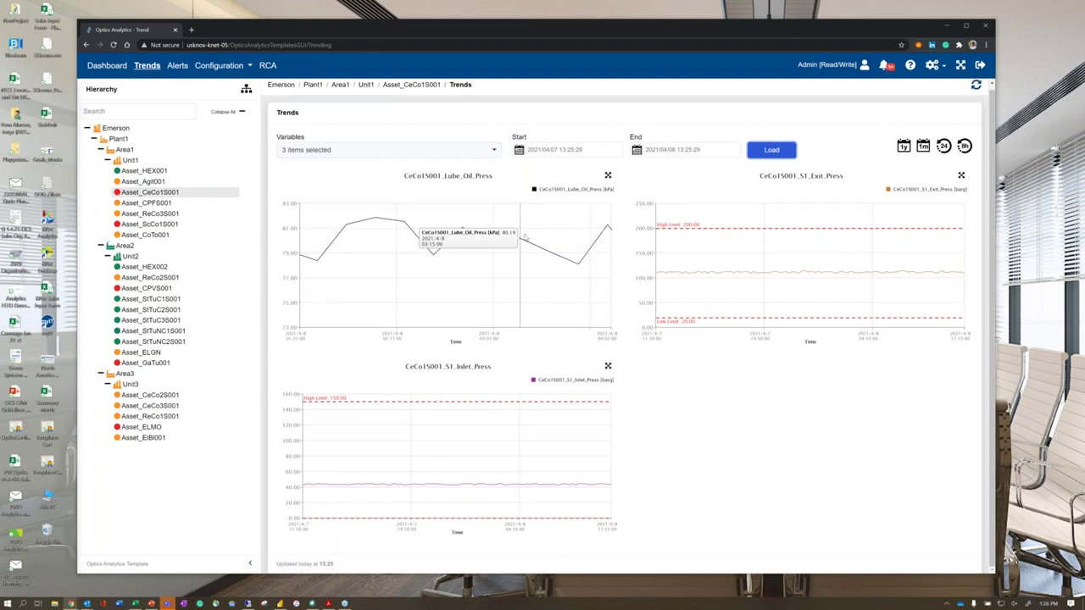
pyautogui.click(763, 151)
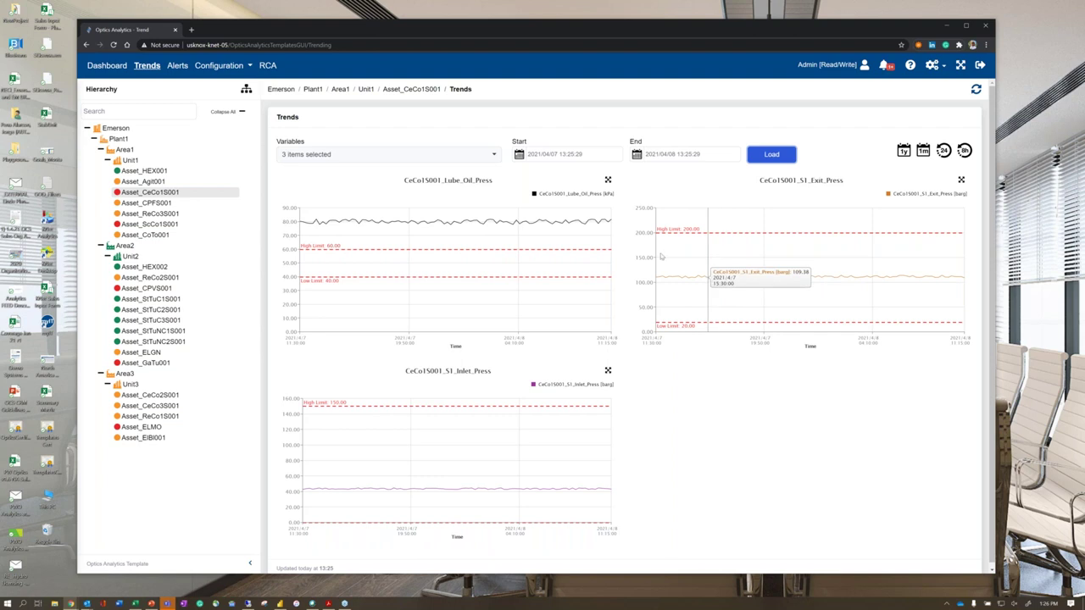
# - Show the active alerts of Asset_CeCo1S001 and check the alert notifications
pyautogui.click(180, 66)
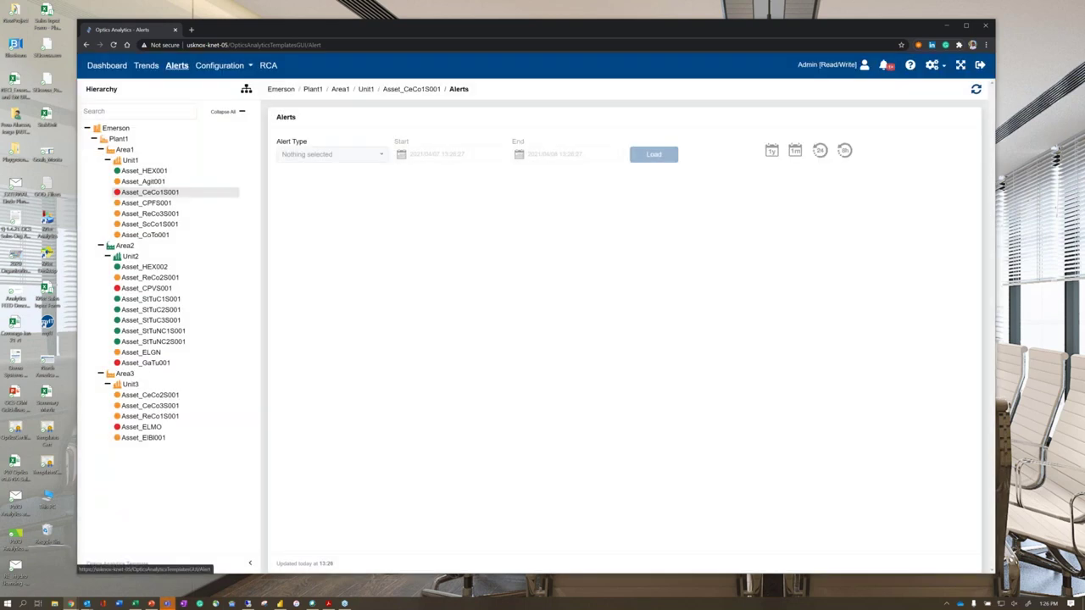
pyautogui.click(885, 67)
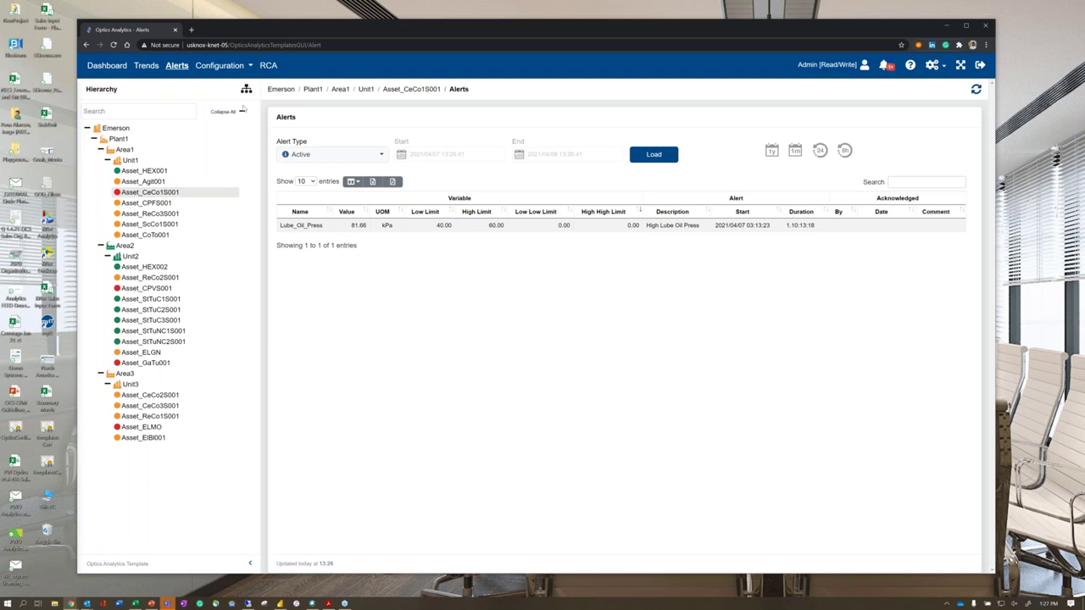
# - Show the criticality configuration of Asset_CeCo1S001 and check the available levels of the criticality scale
pyautogui.click(218, 68)
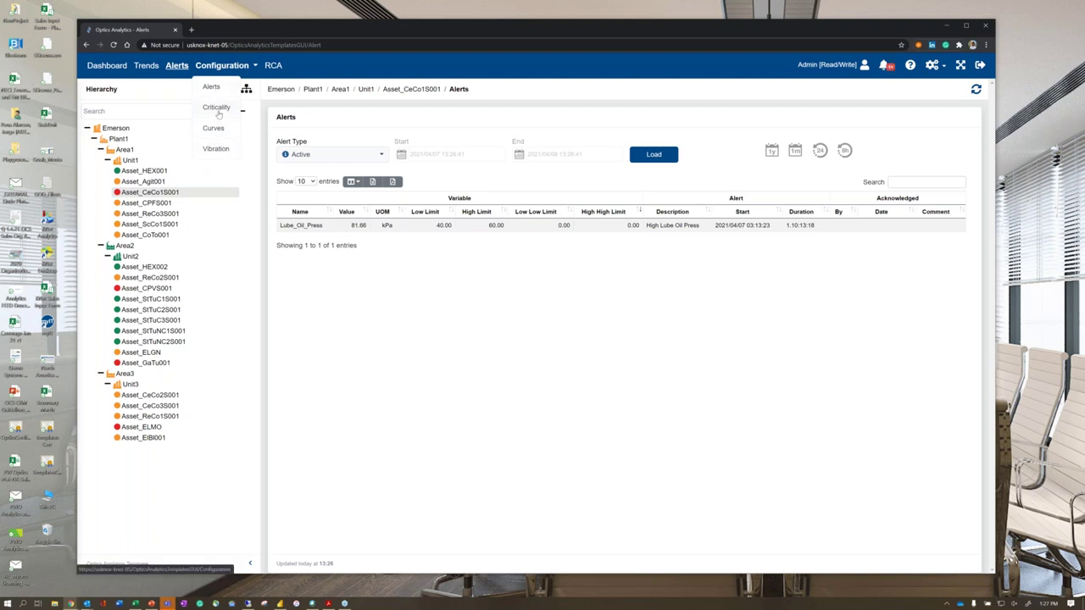
pyautogui.click(218, 111)
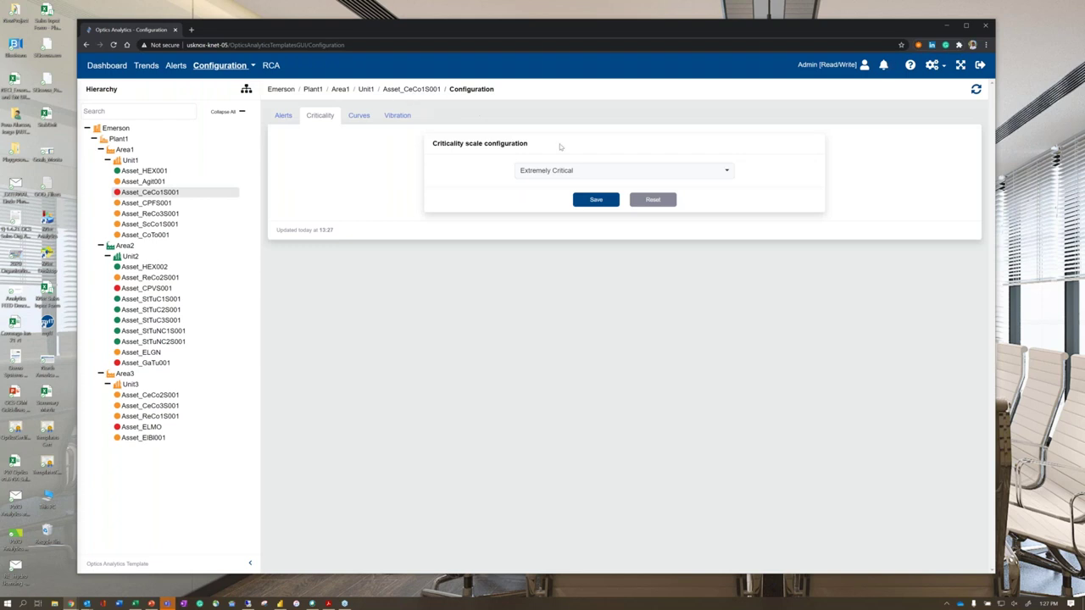
pyautogui.click(711, 173)
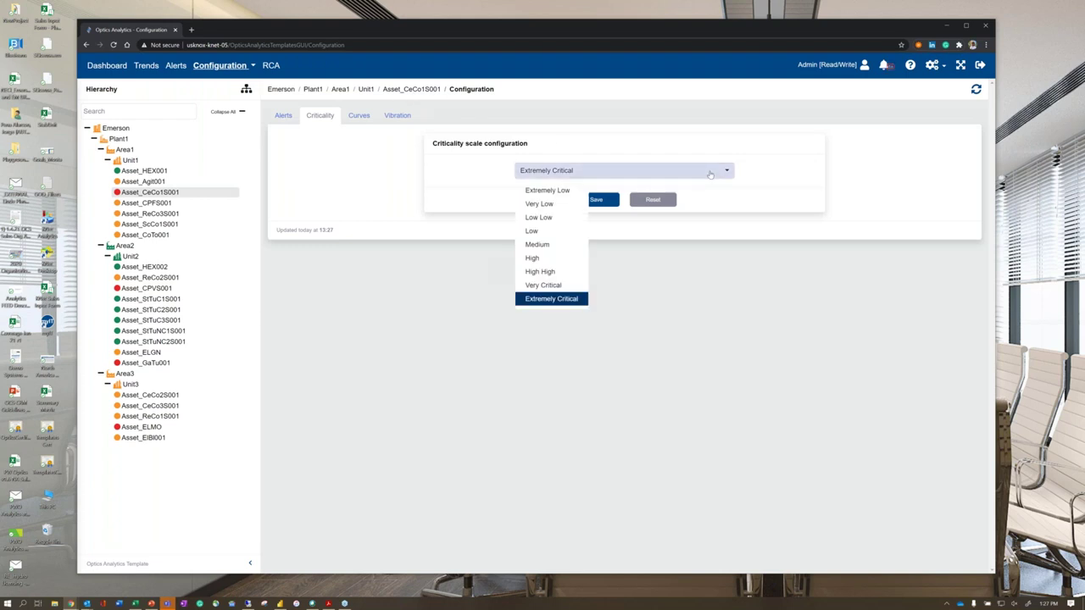
# - Show the alert weights and baseline configuration of Asset_CeCo1S001, and review the baseline list and input limits
pyautogui.click(286, 115)
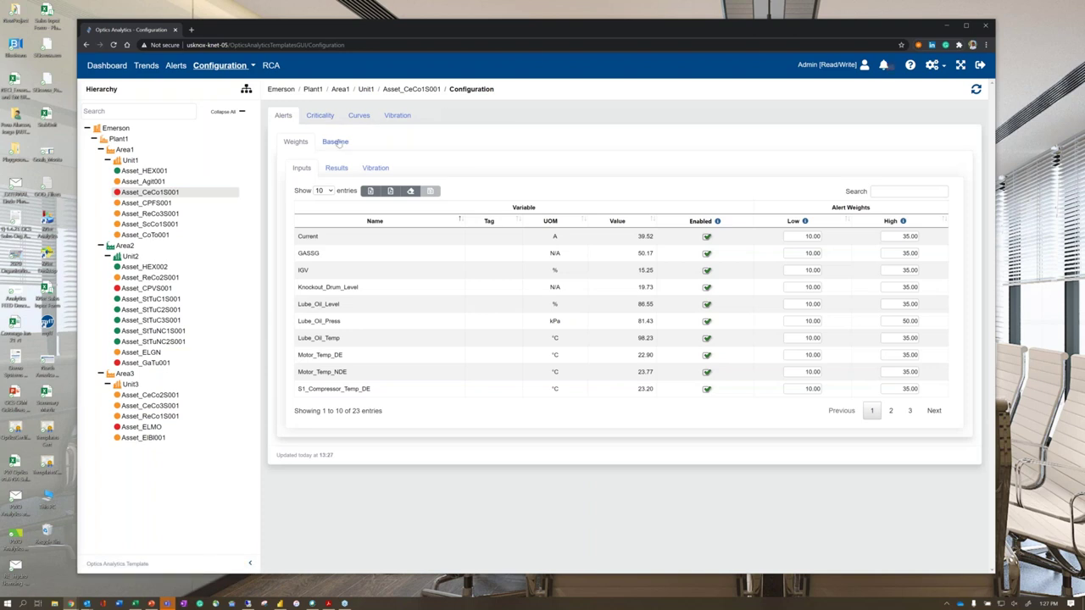
pyautogui.click(337, 143)
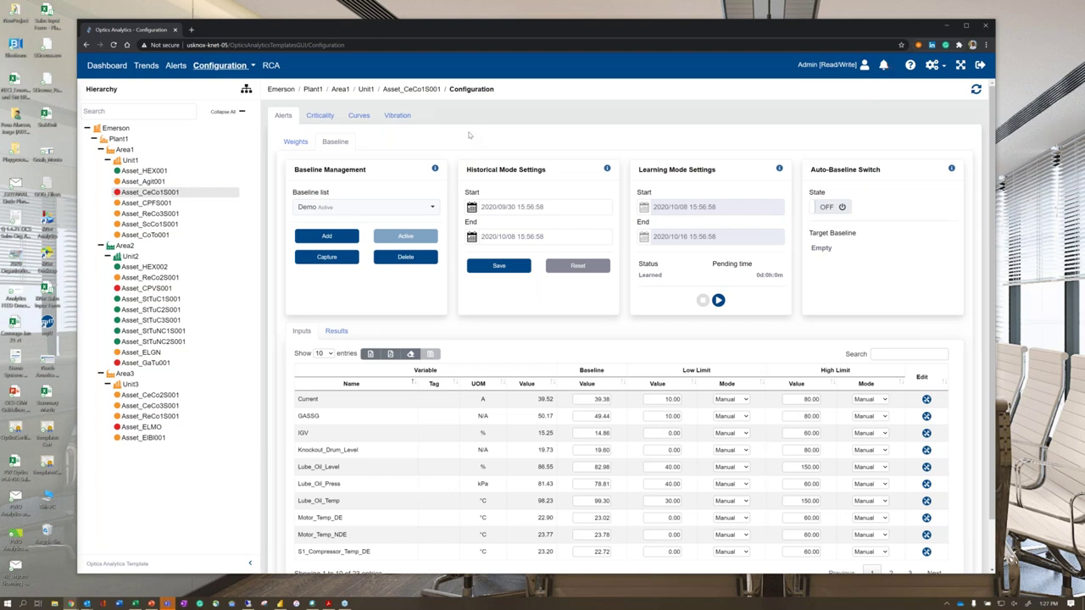
pyautogui.click(412, 206)
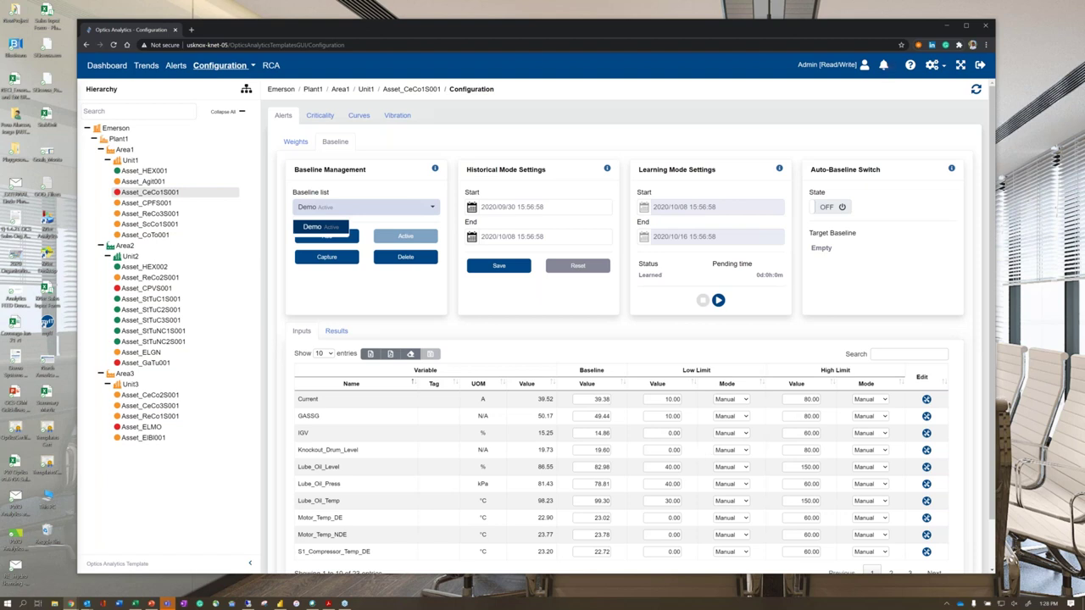
pyautogui.scroll(-1, 628, 328)
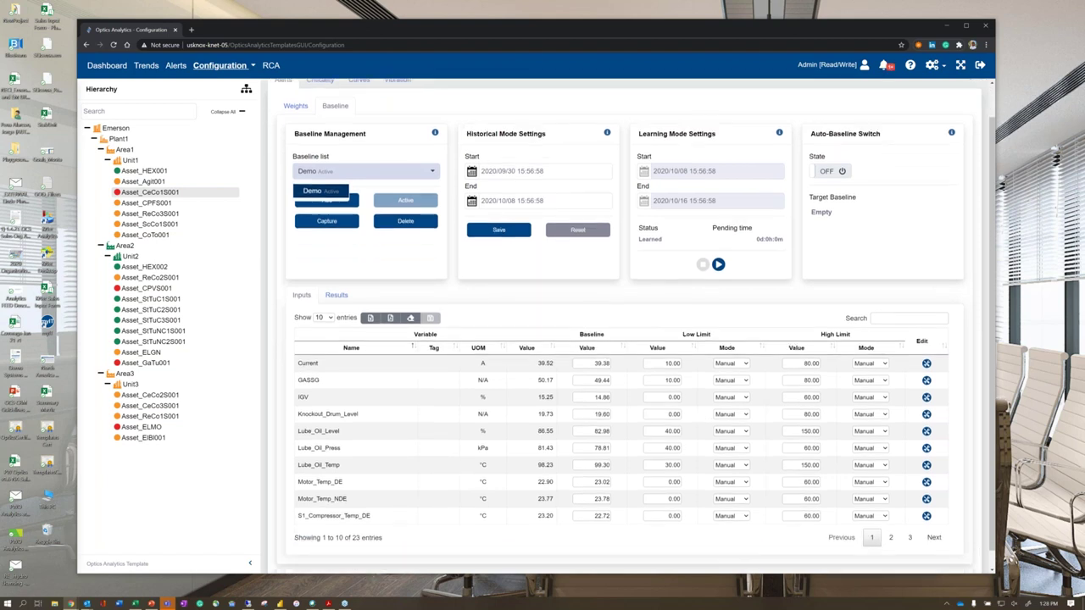
pyautogui.scroll(-1, 714, 345)
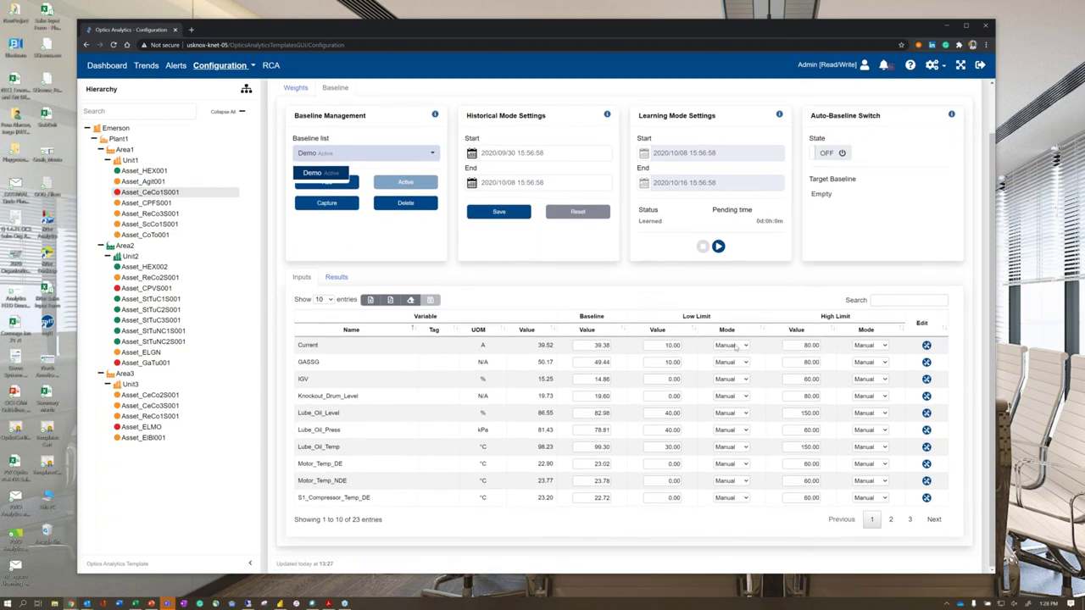
# - Check the low limit mode options of the Current variable and the information on the Auto-Baseline Switch
pyautogui.click(745, 346)
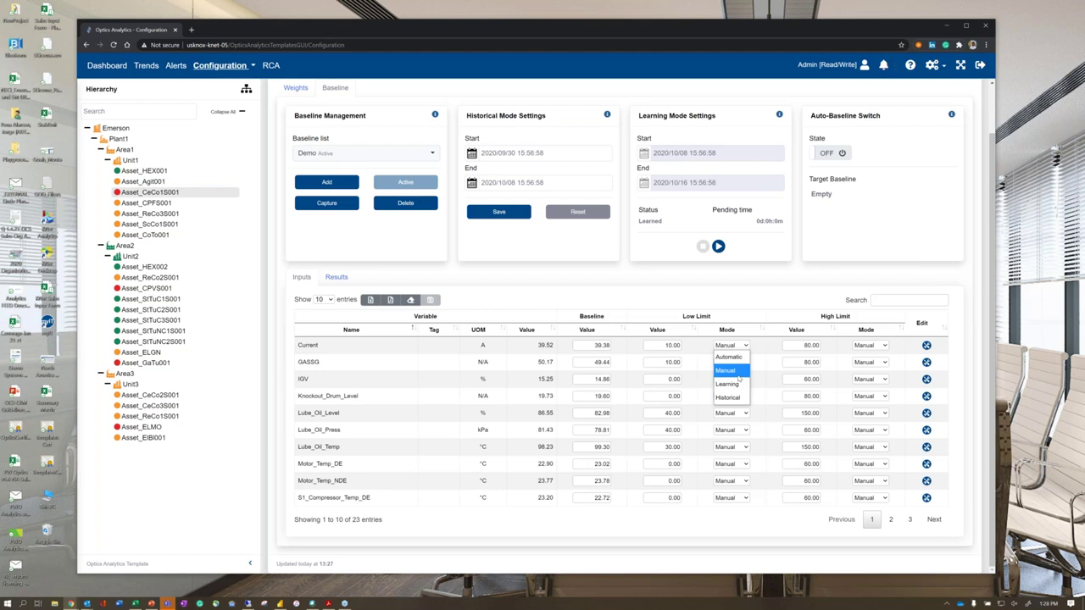
pyautogui.scroll(1, 799, 267)
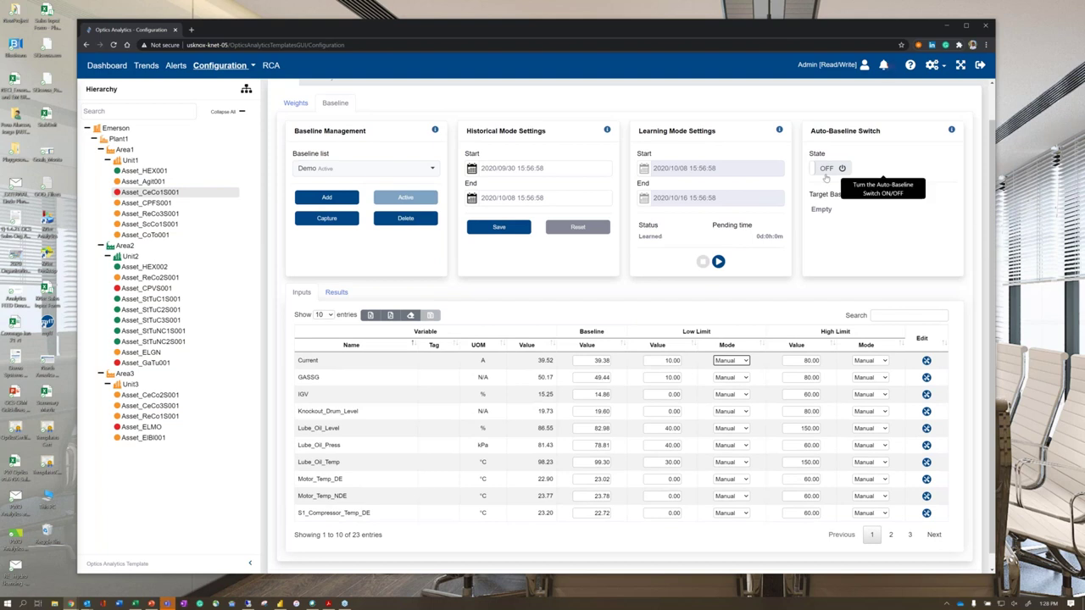
pyautogui.moveTo(951, 132)
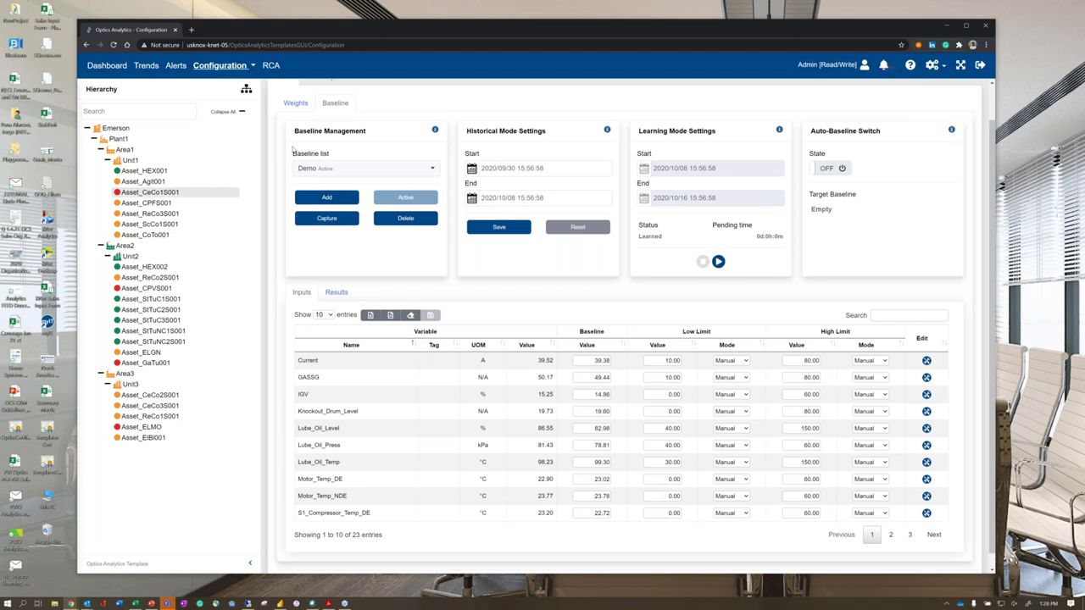
# - Check the RCA tree view of Asset_CeCo1S001, and switch to the PowerPoint presentation to show the Fault Detection Model slide
pyautogui.click(270, 65)
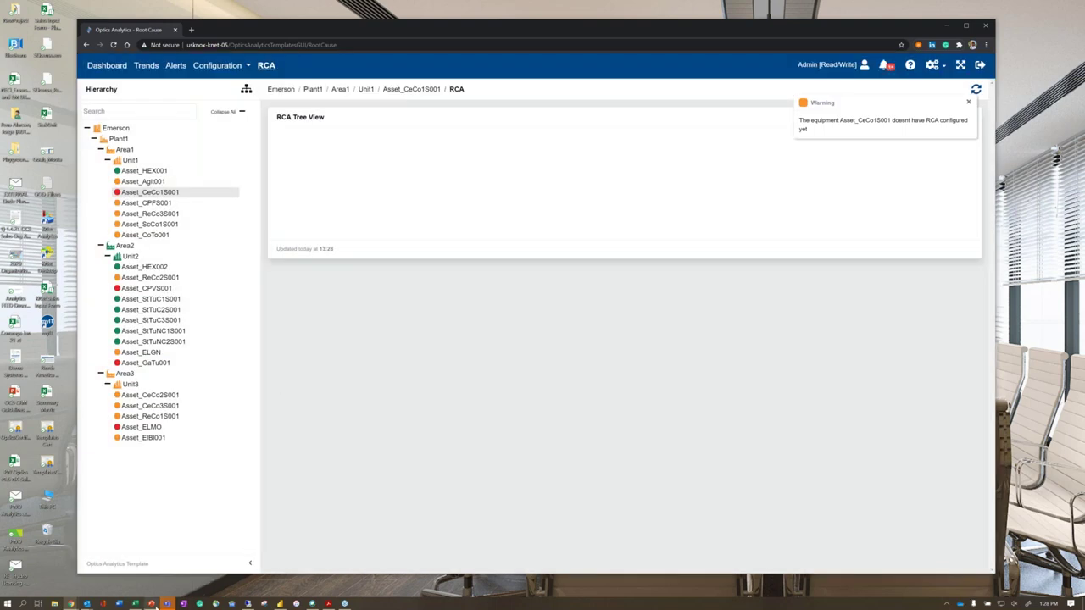
pyautogui.moveTo(153, 605)
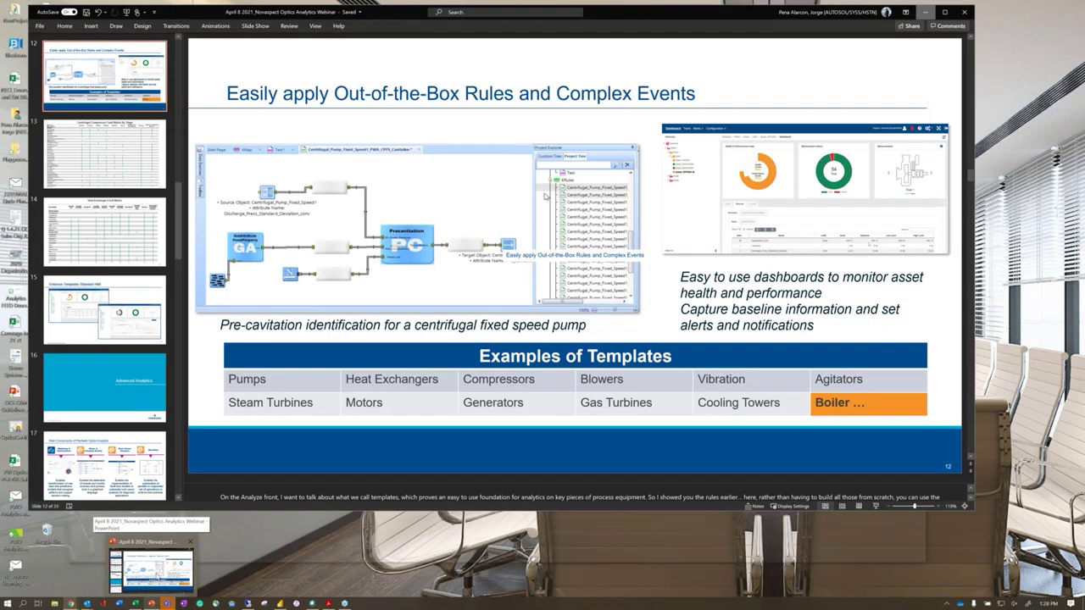
pyautogui.click(157, 576)
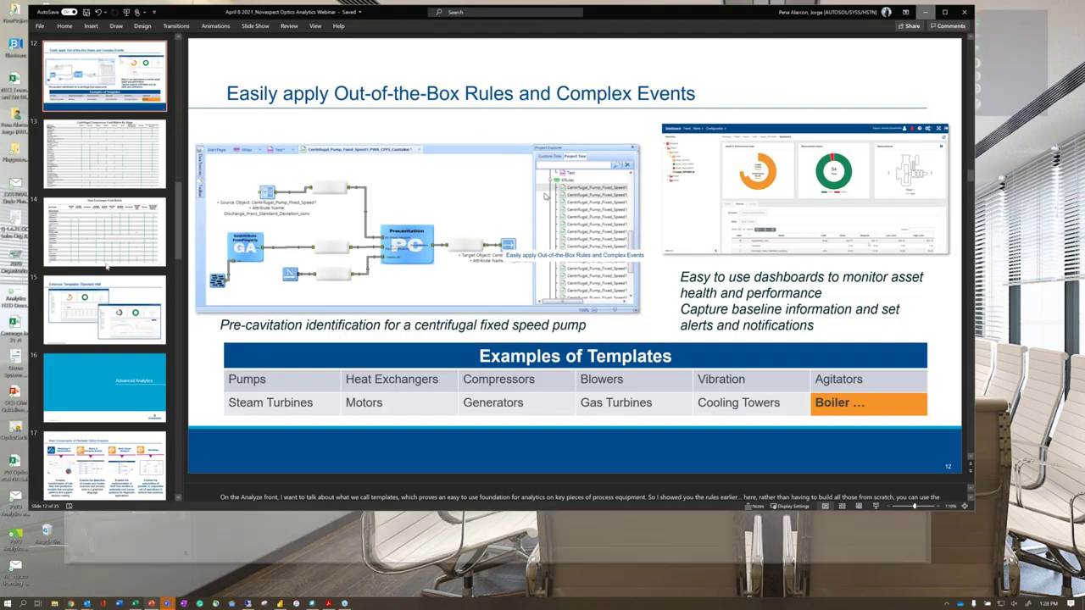
pyautogui.scroll(10, 107, 266)
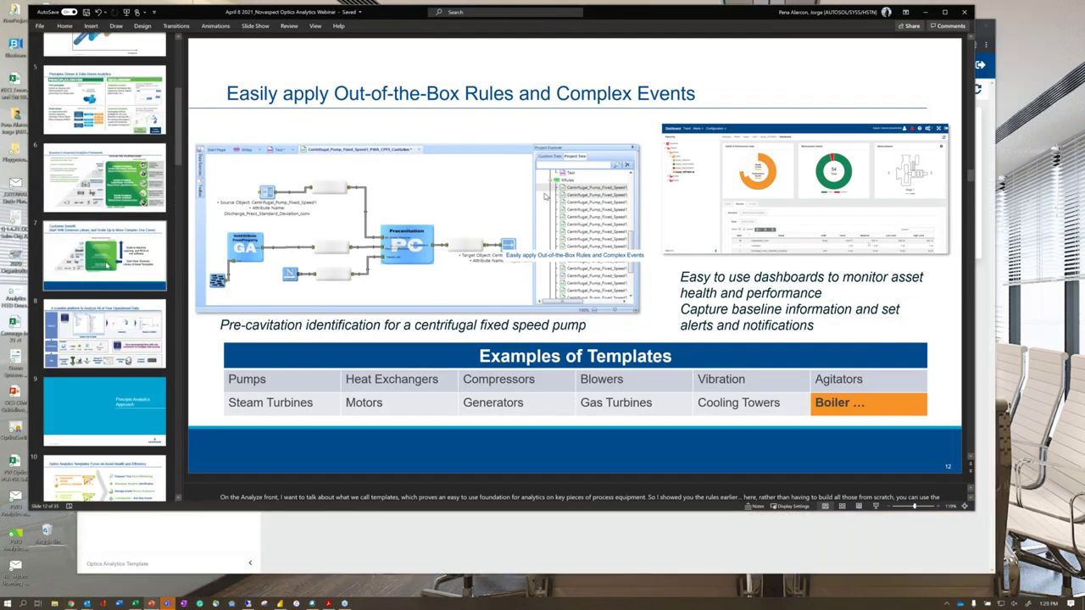
pyautogui.scroll(-12, 108, 265)
pyautogui.scroll(-5, 108, 265)
pyautogui.click(110, 288)
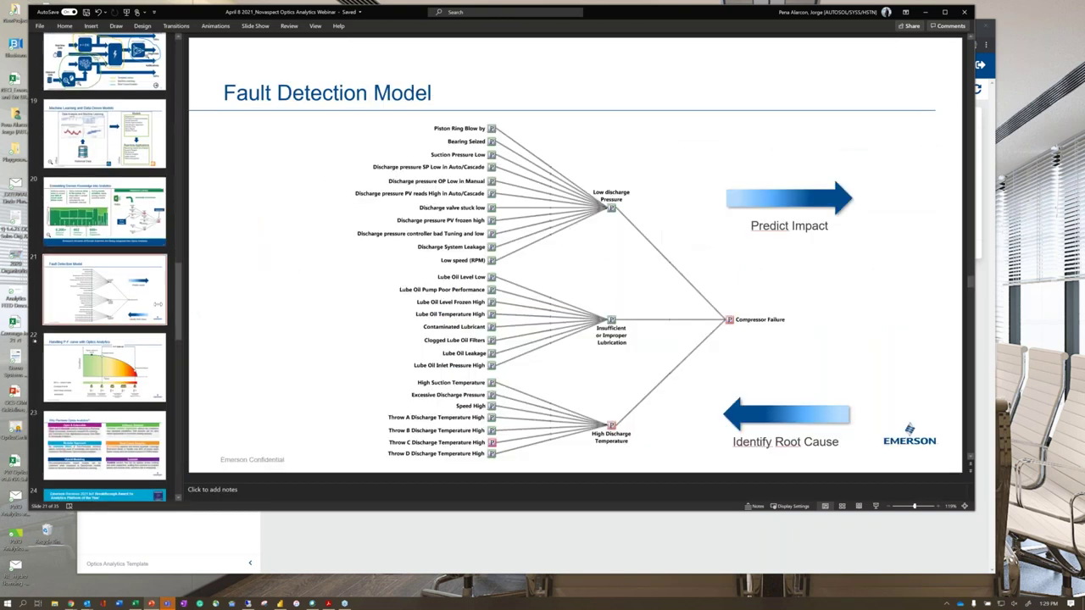
# - Collapse the slide thumbnails and enlarge the presentation window around the Fault Detection Model slide
pyautogui.moveTo(158, 303); pyautogui.dragTo(39, 304)
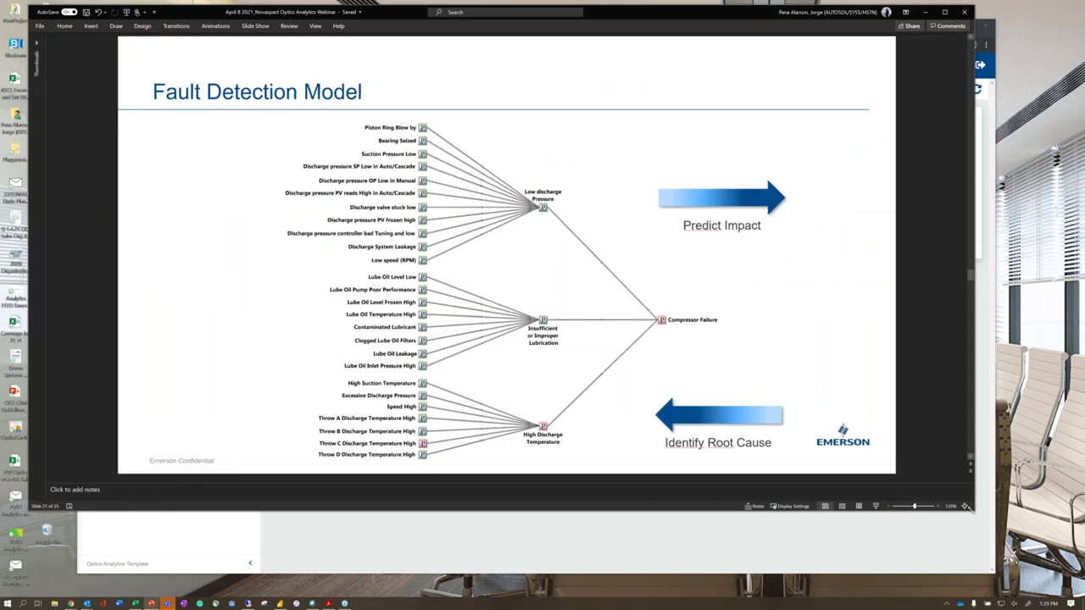
pyautogui.moveTo(975, 512); pyautogui.dragTo(1031, 563)
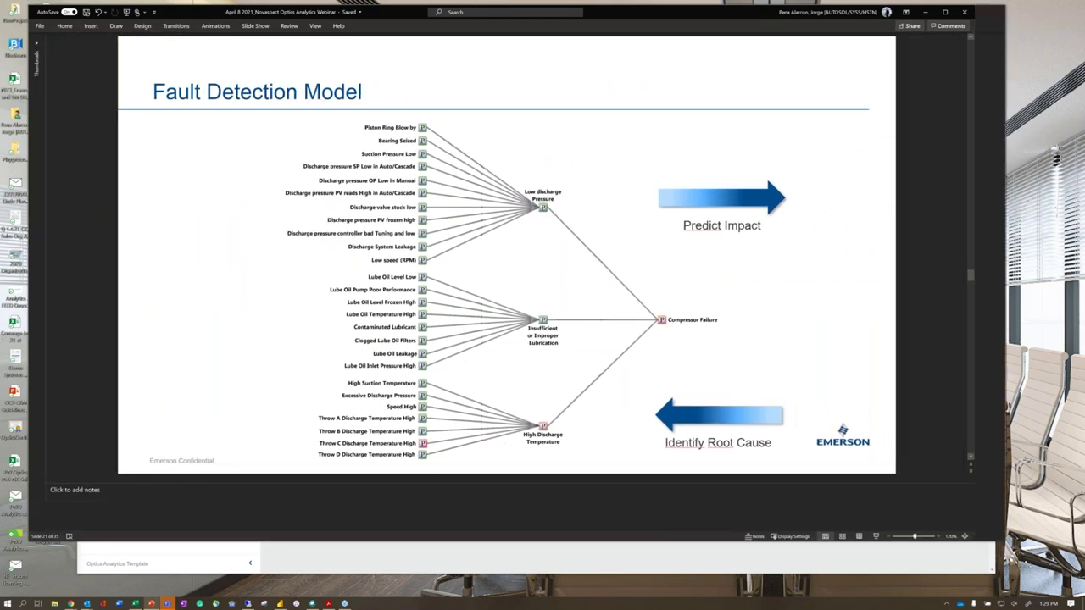
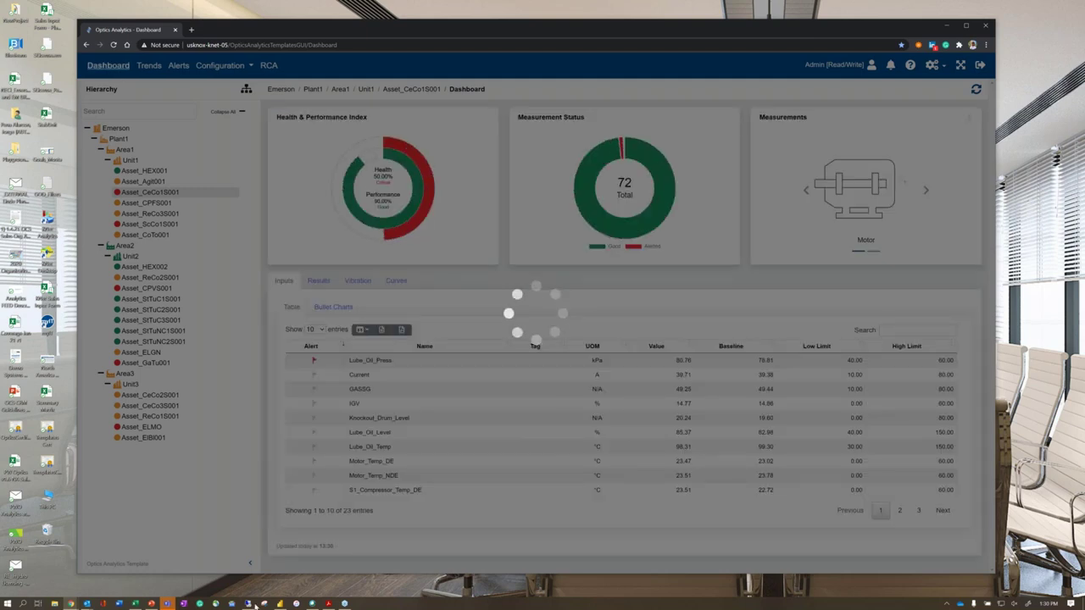
# - Switch to Project Studio on the remote desktop, and review the project's rules list and the CoTo001_CoToBlowdown rule
pyautogui.click(248, 604)
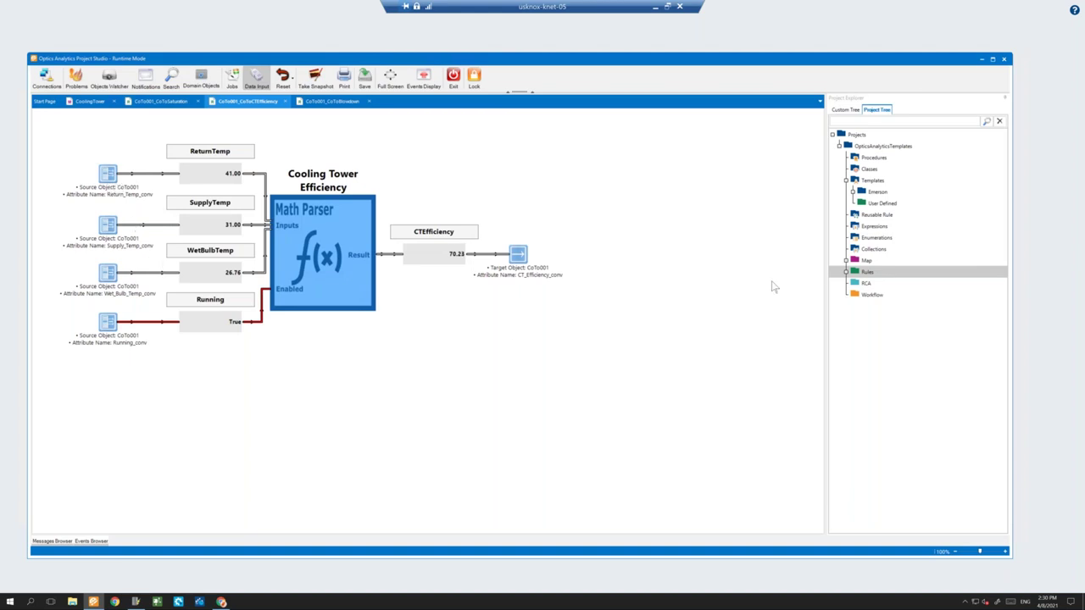
pyautogui.click(865, 272)
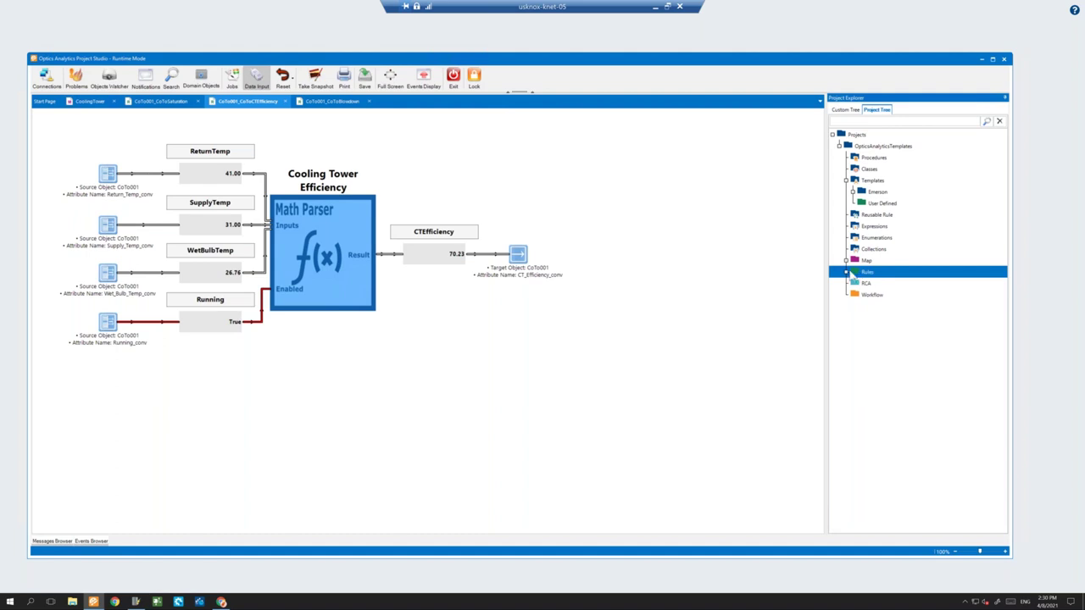
pyautogui.click(846, 272)
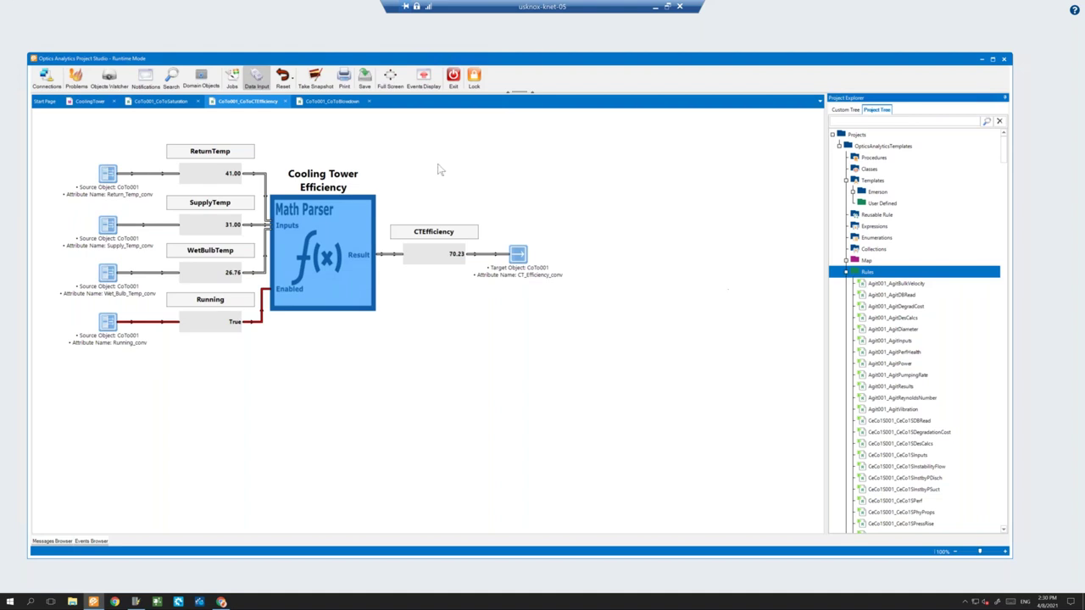
pyautogui.click(356, 103)
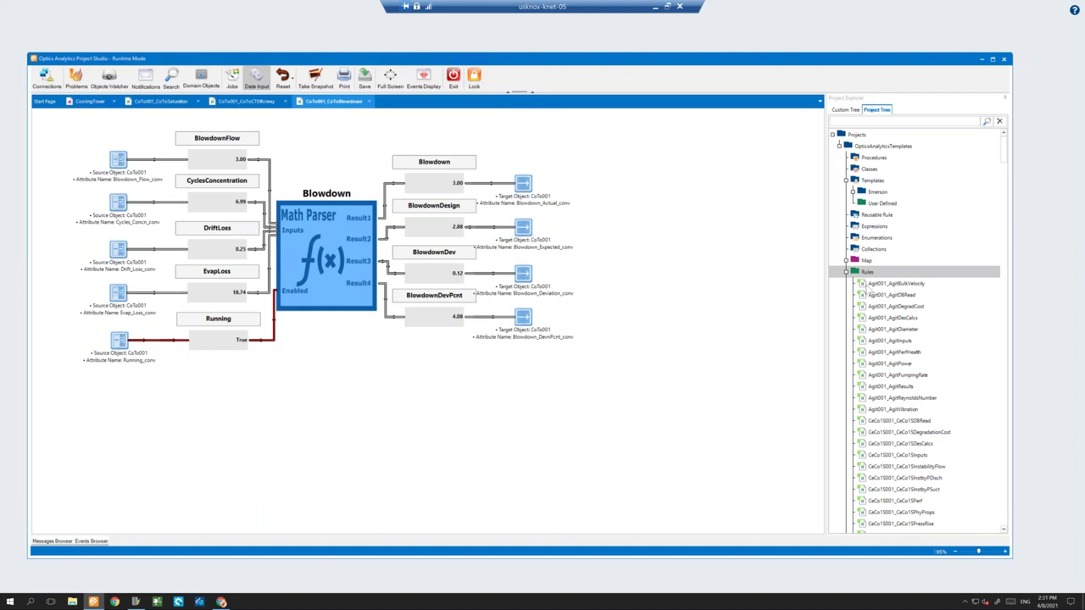
pyautogui.click(846, 272)
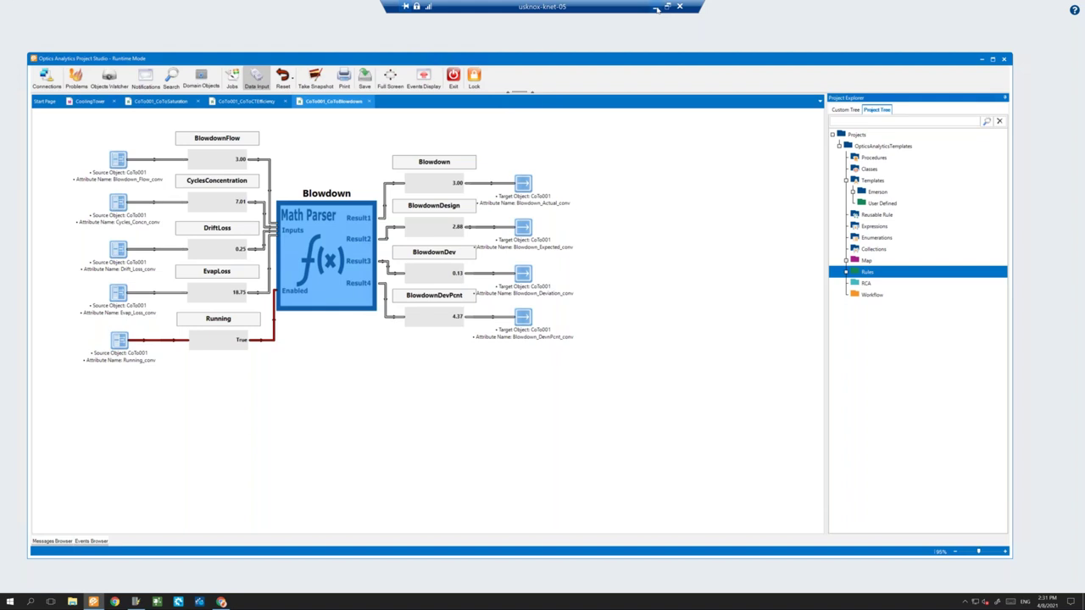
# - Minimize the remote desktop session and return to the Optics Analytics dashboard of Asset_CeCo1S001
pyautogui.click(657, 7)
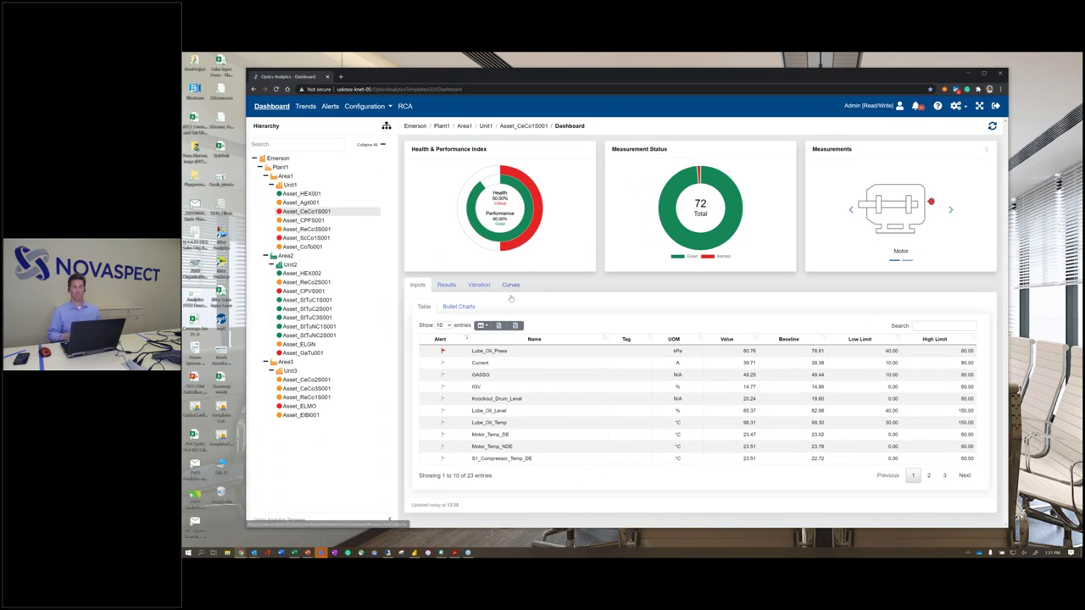
pyautogui.click(429, 69)
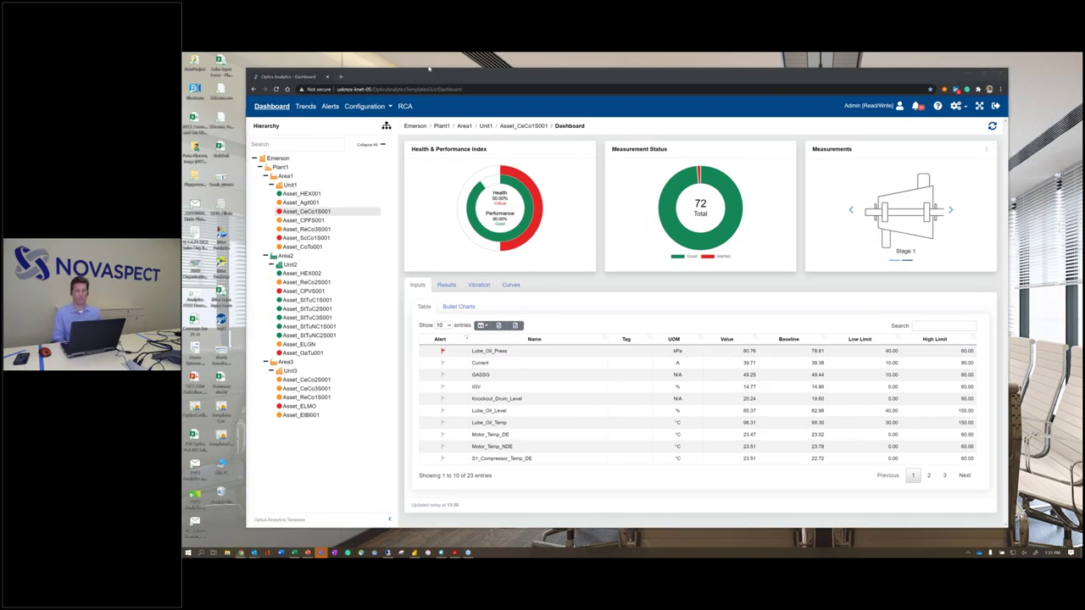